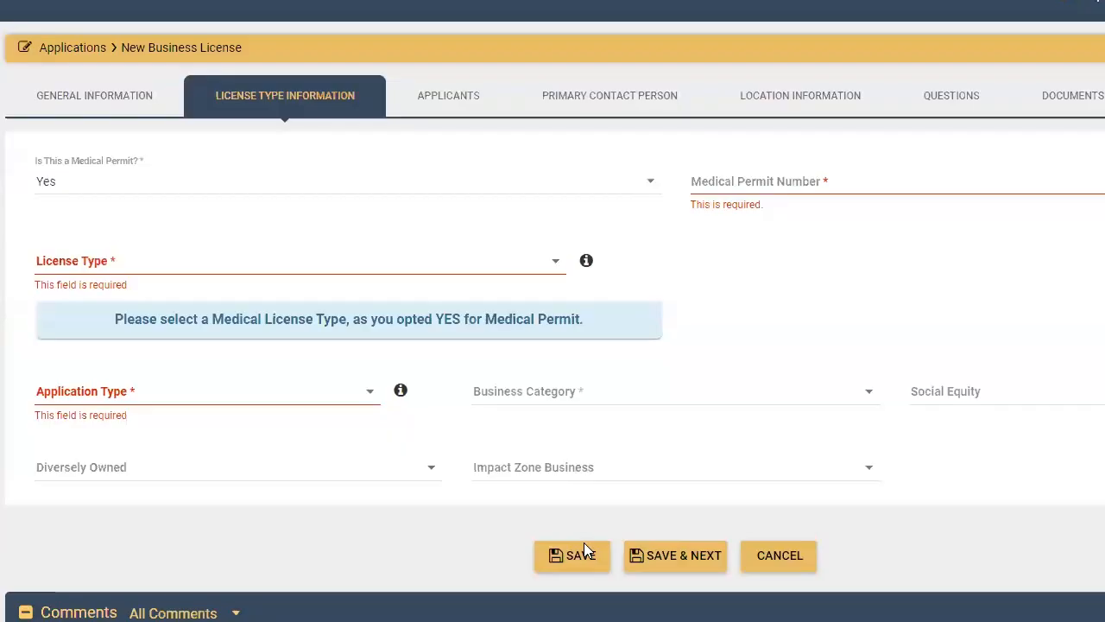
Check the business name, Sole Proprietorship type, email and FEIN on the General Information tab
{"action": "left_click", "coordinate": [119, 101]}
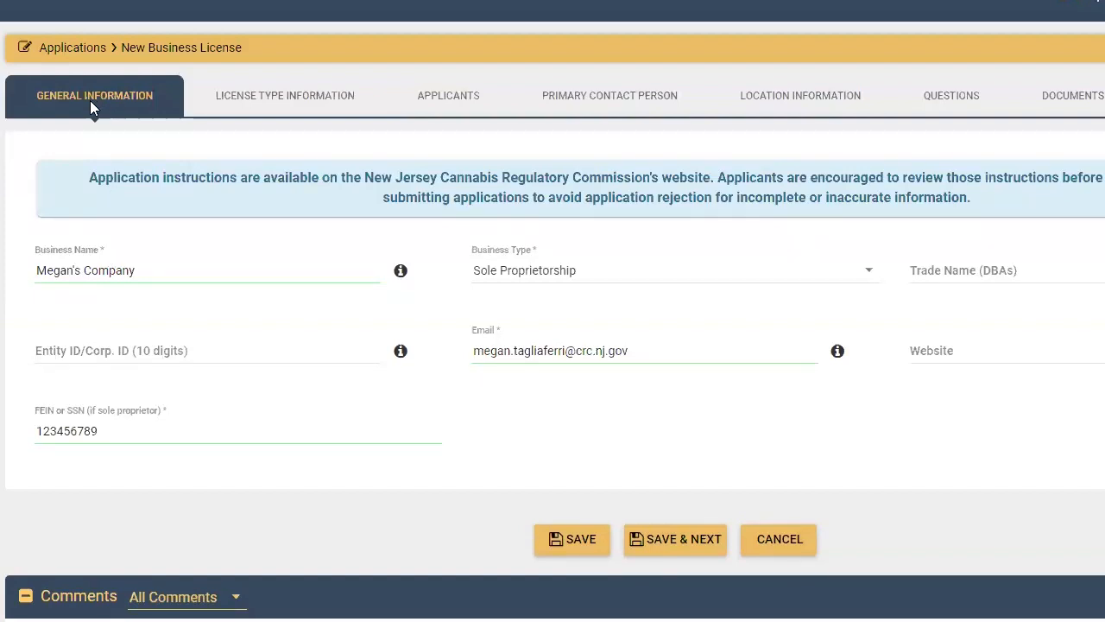
{"action": "left_click", "coordinate": [145, 271]}
{"action": "left_click", "coordinate": [161, 418]}
Keep Medical Permit set to Yes and enter permit number 123456789
{"action": "left_click", "coordinate": [315, 103]}
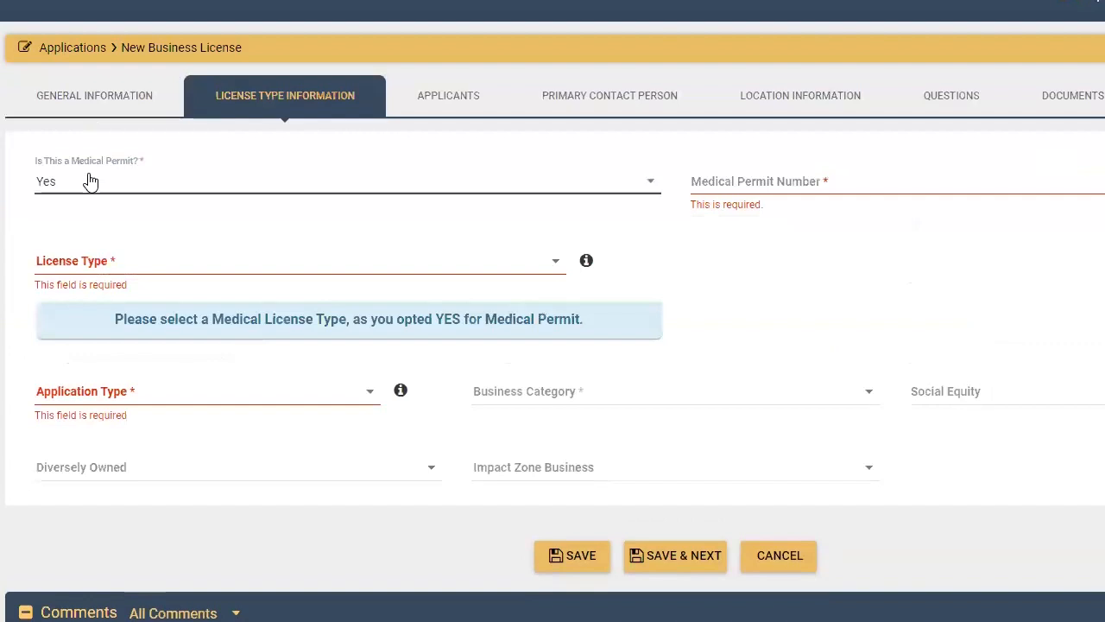
{"action": "left_click", "coordinate": [90, 182]}
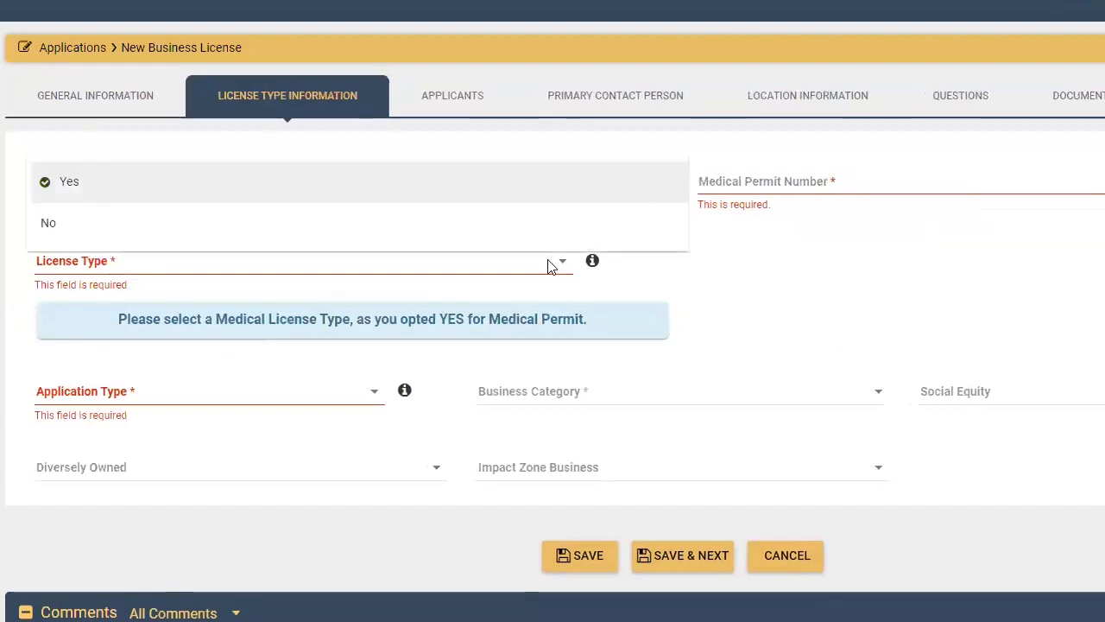
{"action": "left_click", "coordinate": [215, 198]}
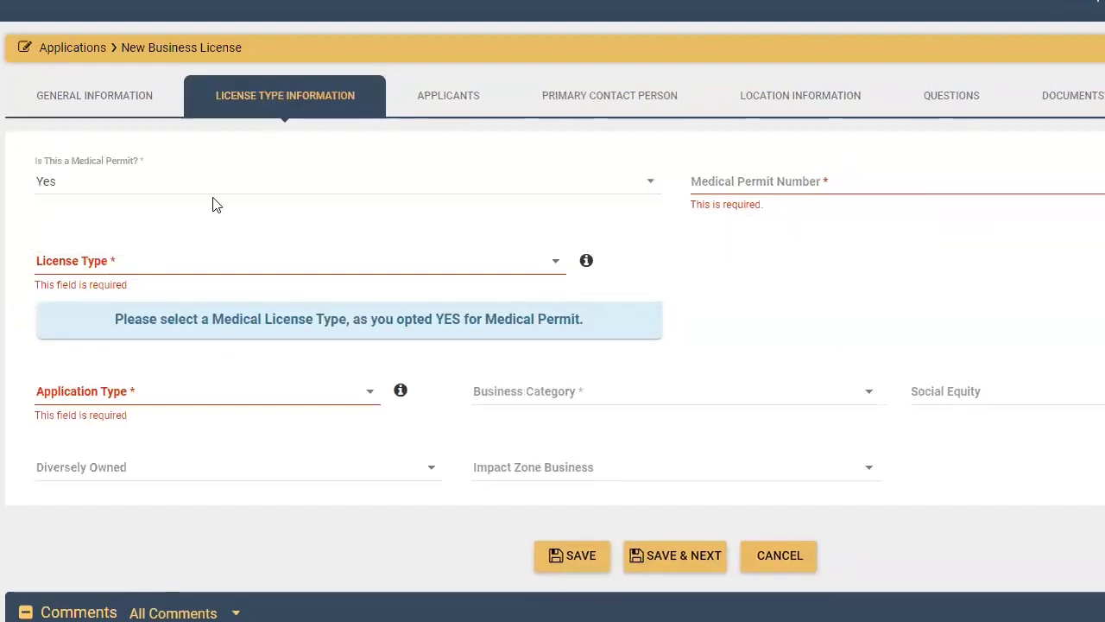
{"action": "left_click", "coordinate": [142, 181]}
{"action": "left_click", "coordinate": [410, 179]}
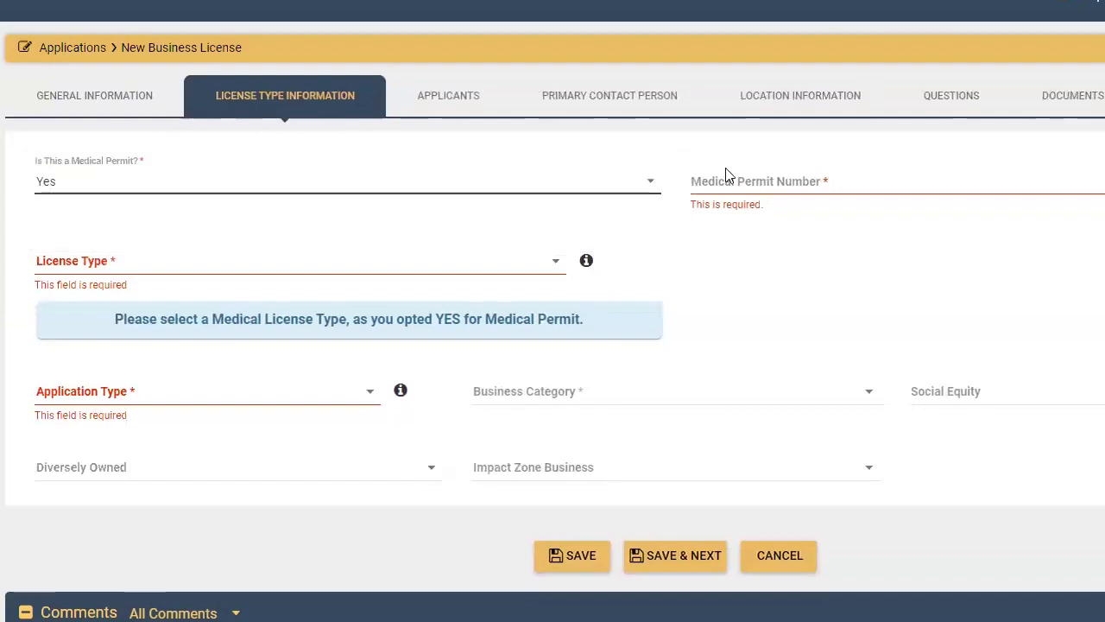
{"action": "left_click", "coordinate": [744, 179]}
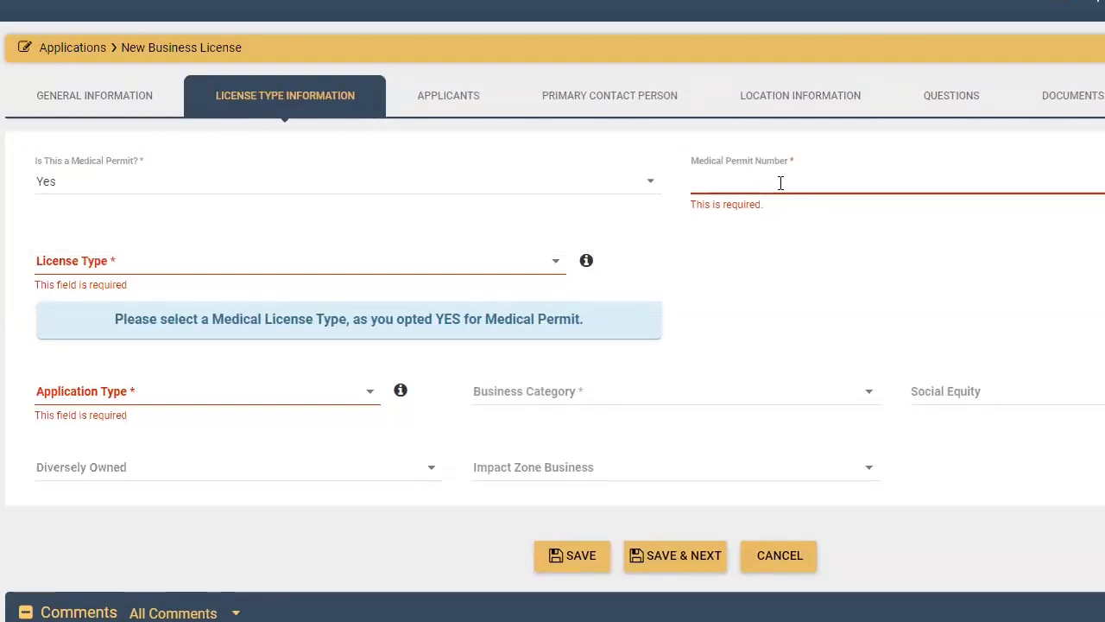
{"action": "type", "text": "123456789"}
{"action": "left_click", "coordinate": [230, 261]}
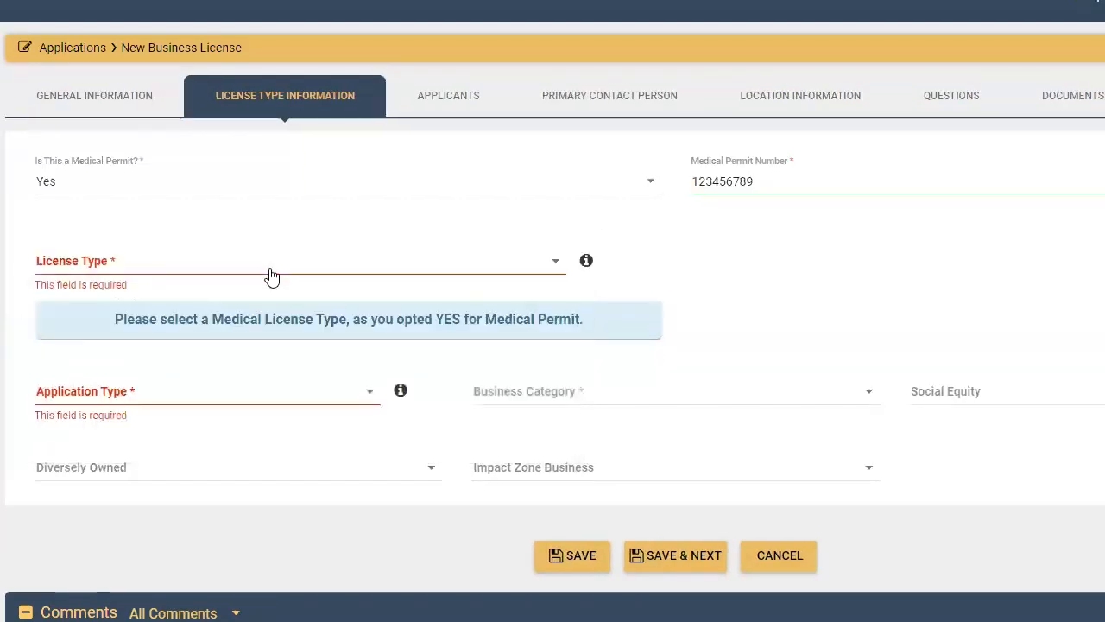
Choose Medical Cultivator as the license type
{"action": "left_click", "coordinate": [129, 265]}
{"action": "left_click_drag", "start_coordinate": [582, 300], "coordinate": [578, 423]}
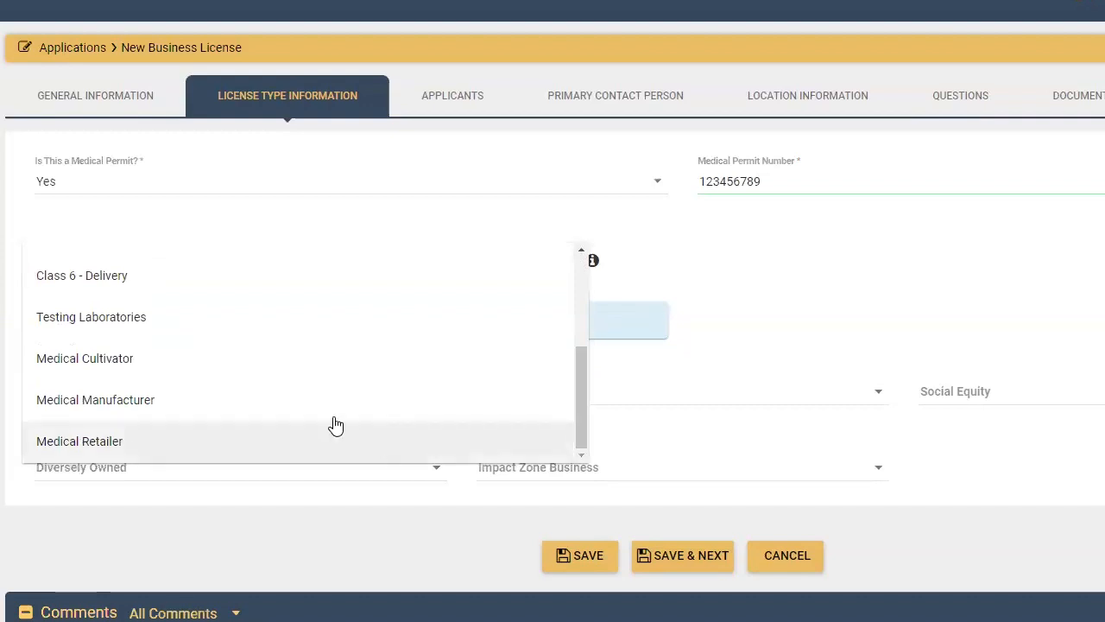
{"action": "left_click", "coordinate": [158, 363]}
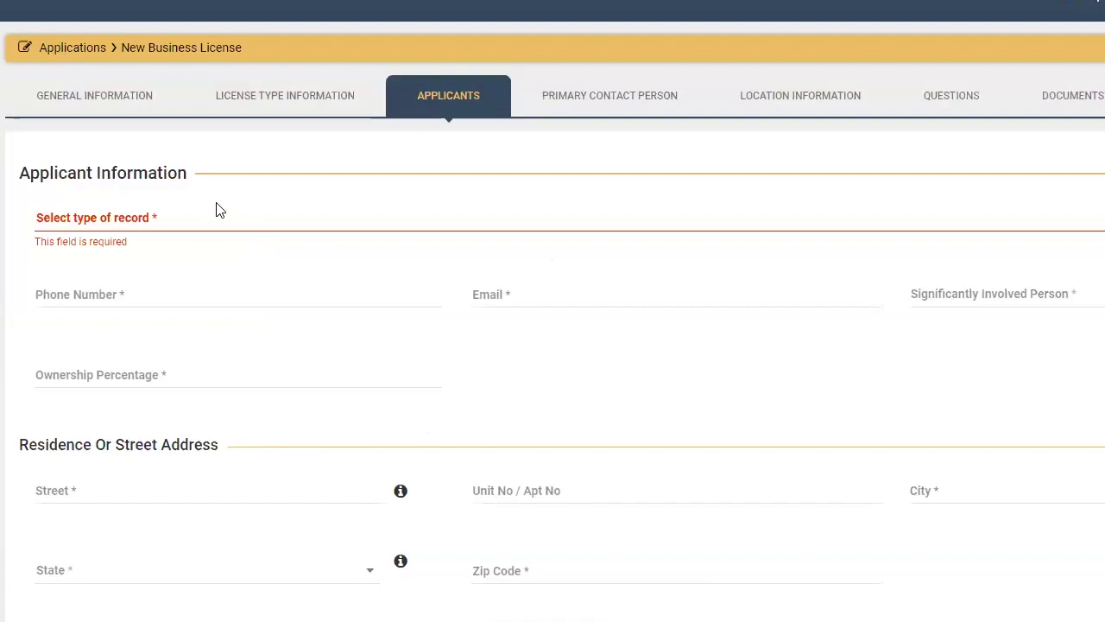
Choose Entity of Interest (EOI) as the applicant record type, leaving Legal Entity Name and Ownership Percentage empty
{"action": "left_click", "coordinate": [162, 216]}
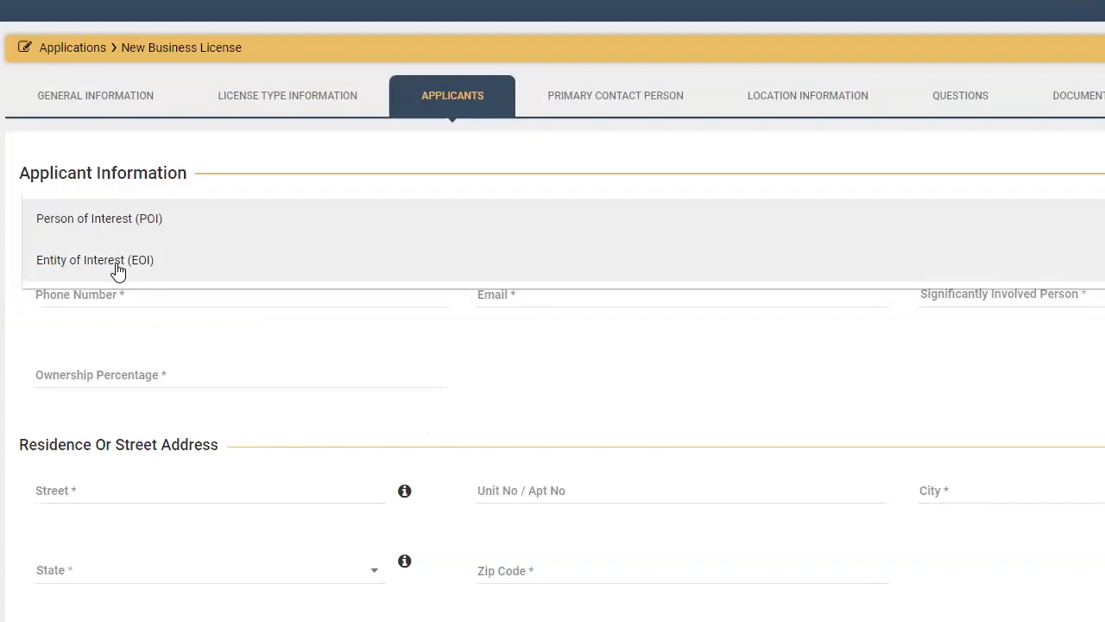
{"action": "left_click", "coordinate": [121, 264]}
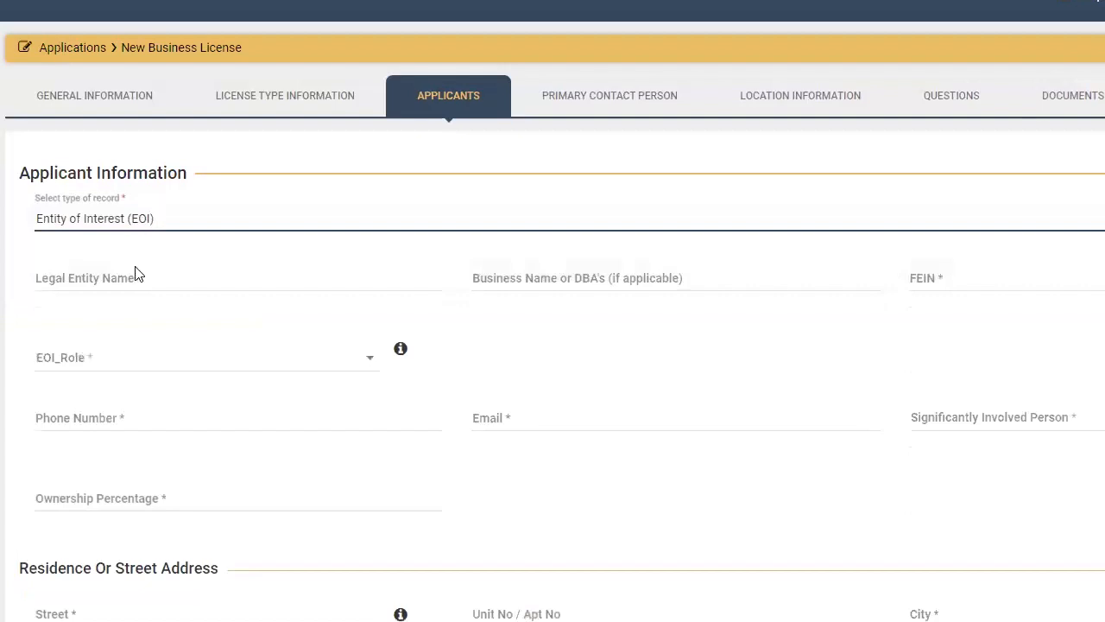
{"action": "left_click", "coordinate": [140, 282]}
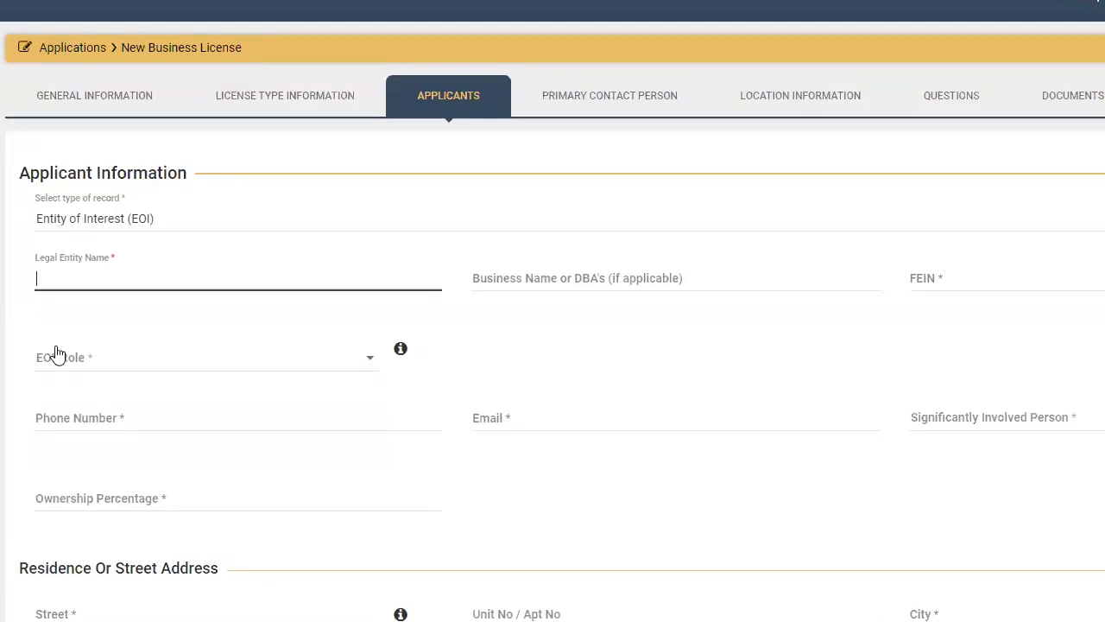
{"action": "left_click", "coordinate": [147, 499]}
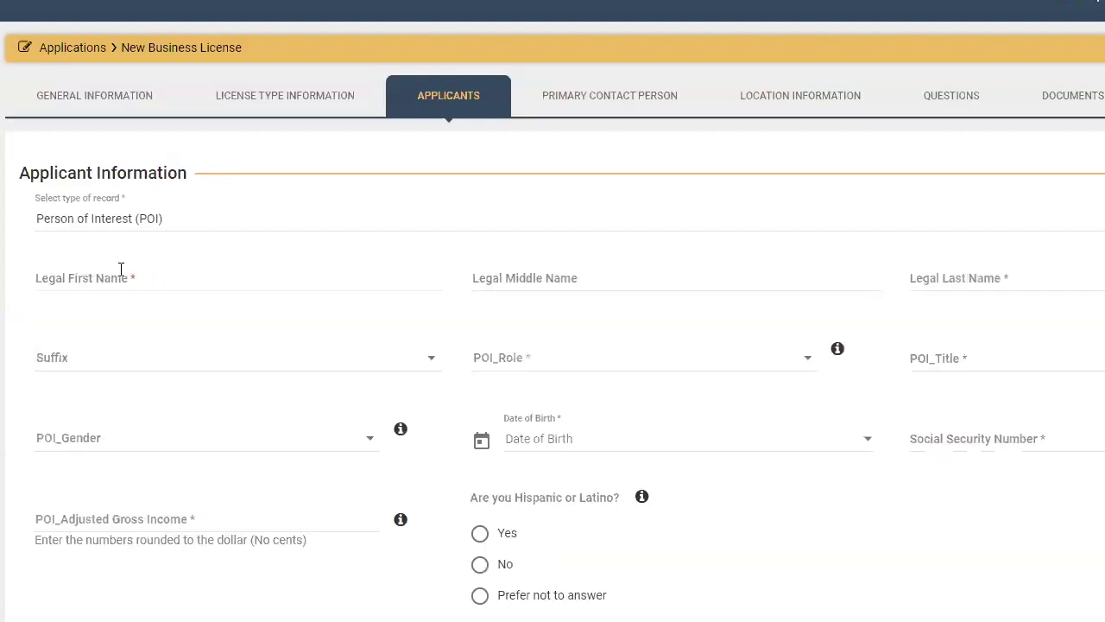
Switch to Person of Interest, enter the applicant's first and last legal names, and choose the Owner role
{"action": "left_click", "coordinate": [345, 261]}
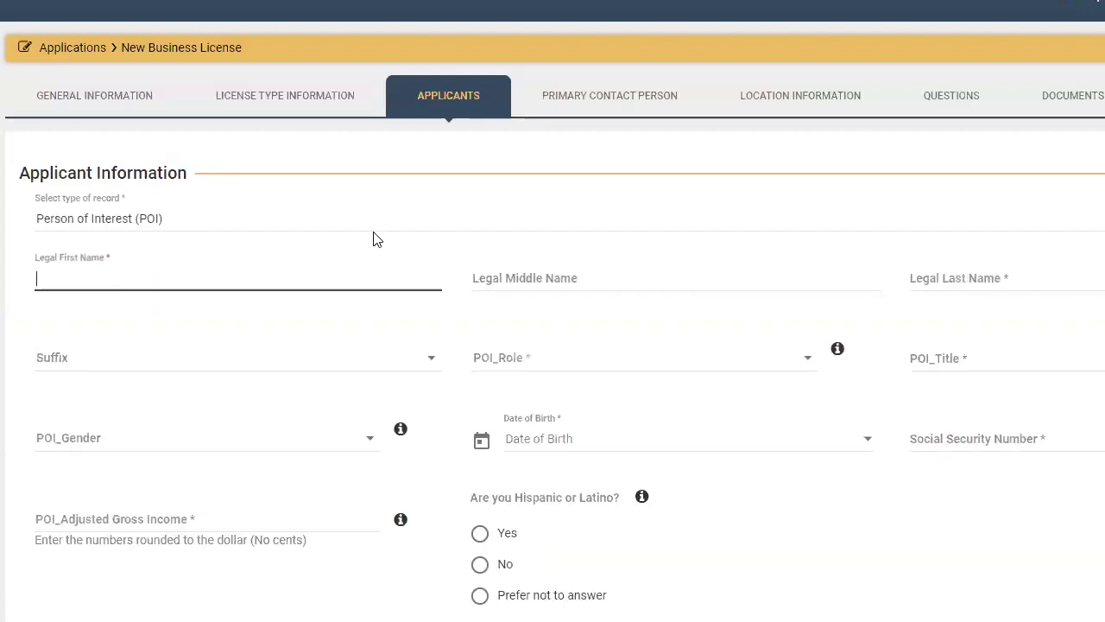
{"action": "key", "text": "Tab"}
{"action": "key", "text": "Tab"}
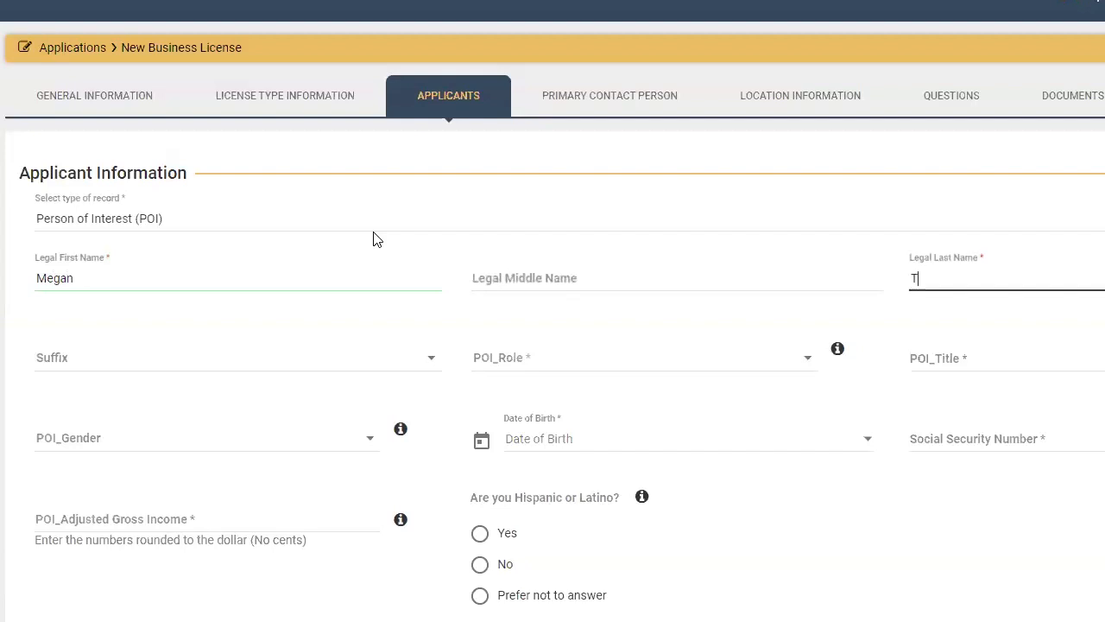
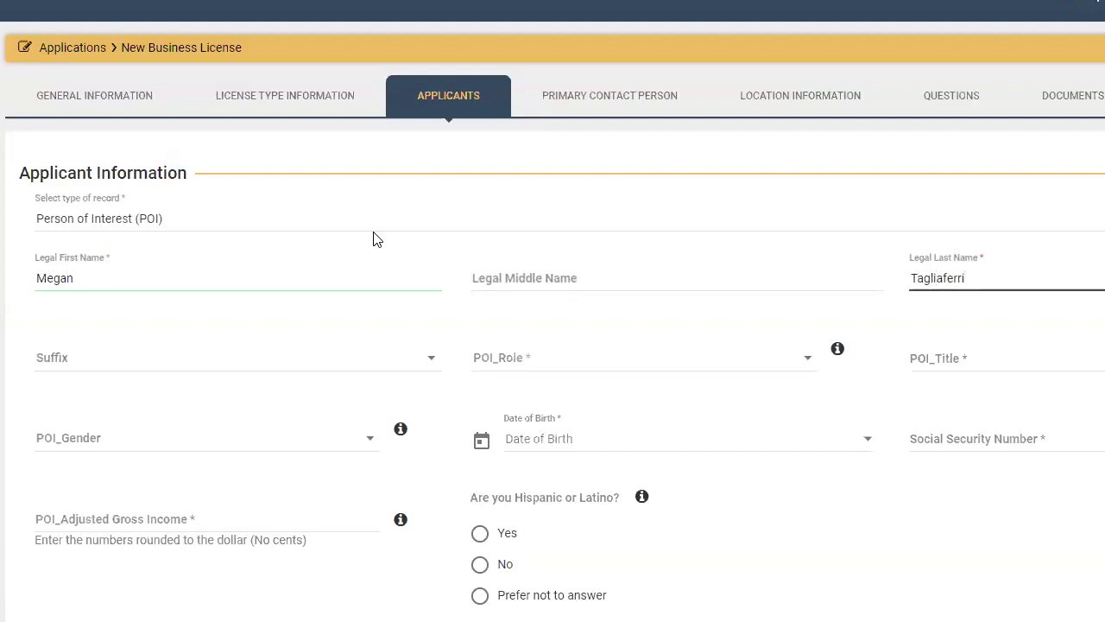
{"action": "left_click", "coordinate": [517, 362]}
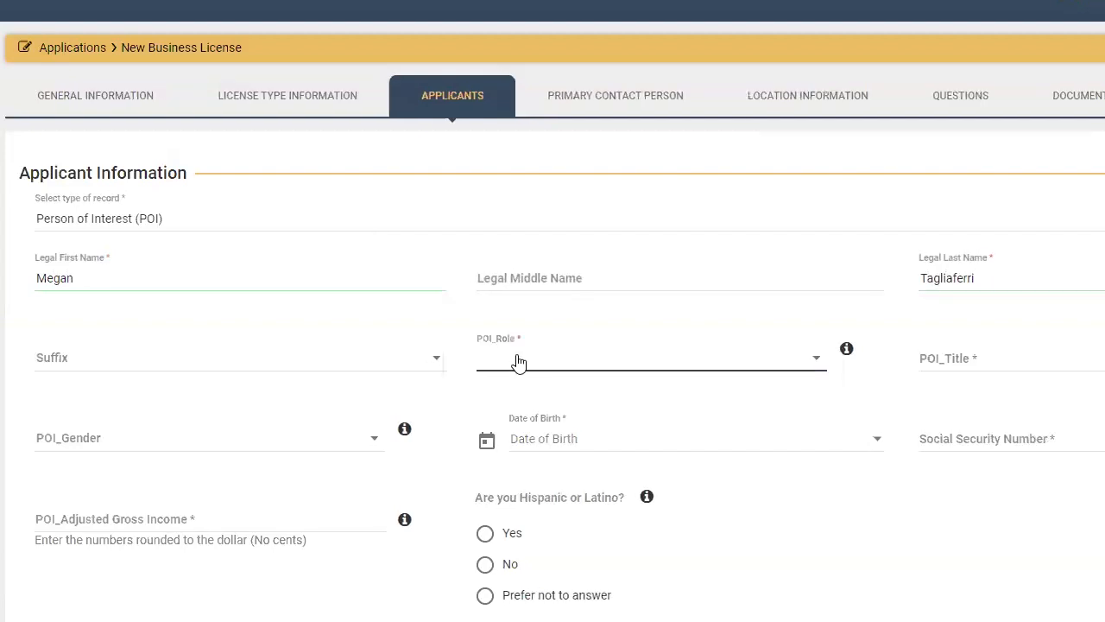
{"action": "left_click", "coordinate": [518, 359]}
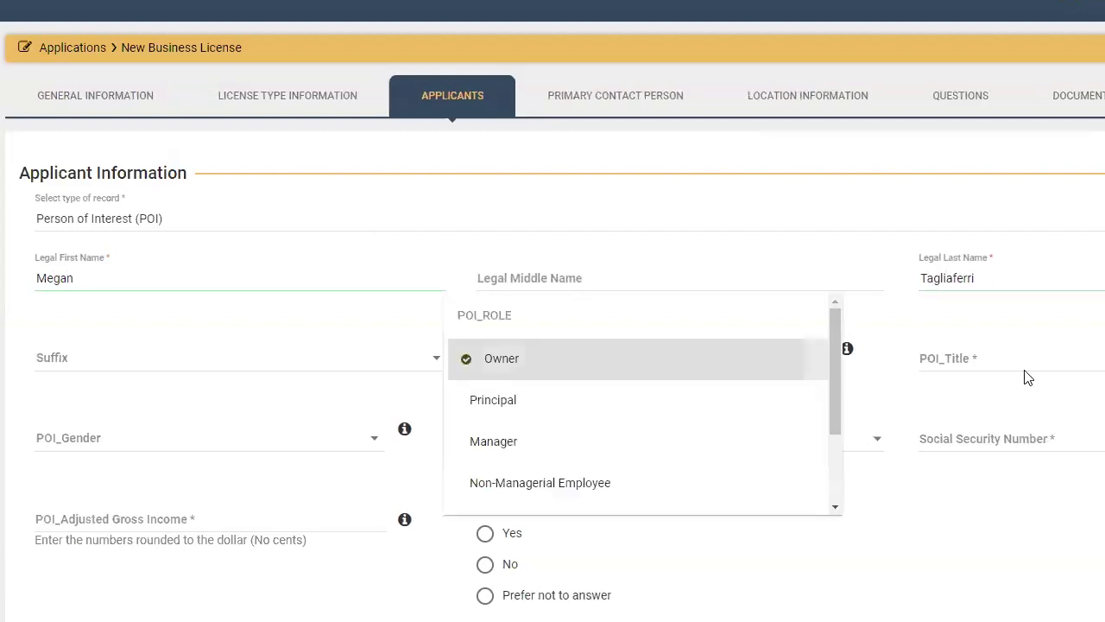
{"action": "left_click", "coordinate": [950, 361]}
{"action": "left_click", "coordinate": [950, 366]}
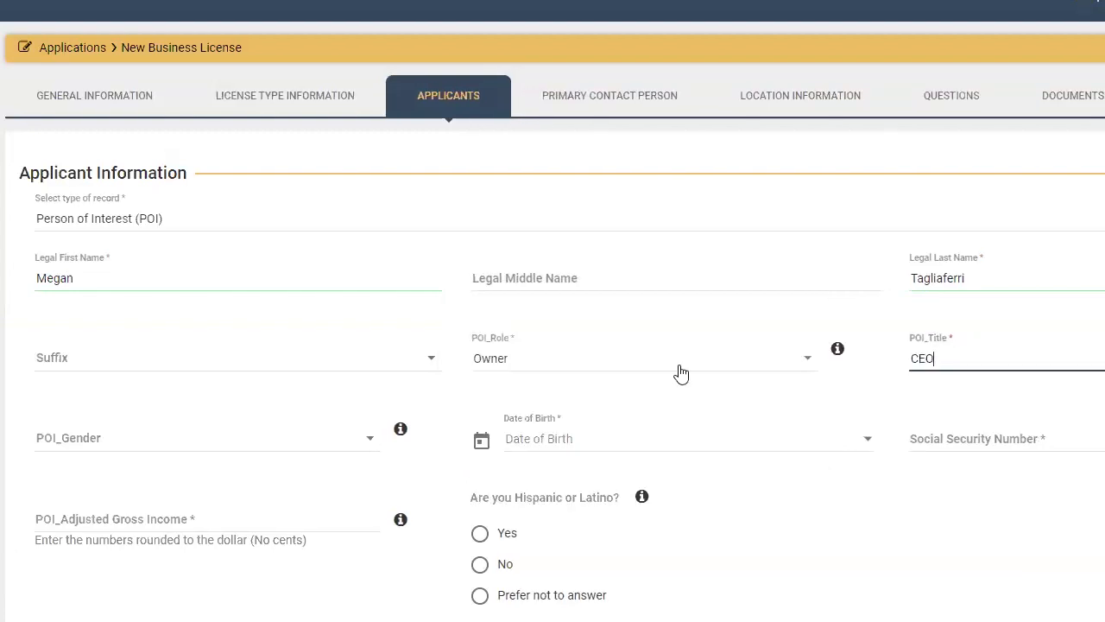
Answer No to the impact zone, disadvantaged area and license-holder questions, then save the applicant
{"action": "scroll", "coordinate": [604, 388], "scroll_direction": "down", "scroll_amount": 10}
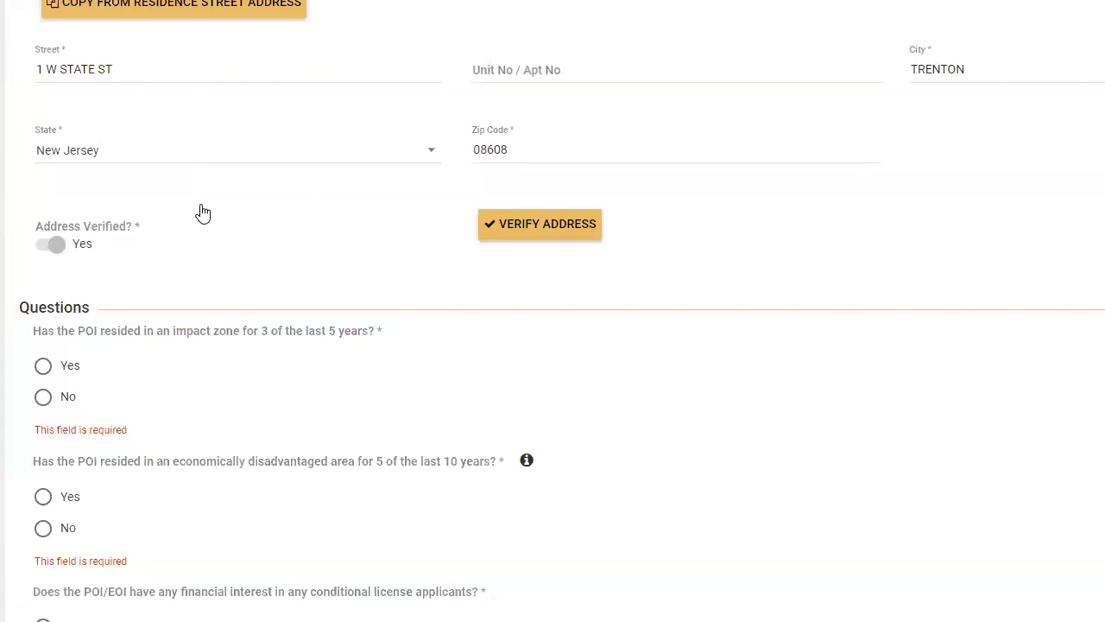
{"action": "left_click", "coordinate": [43, 397]}
{"action": "left_click", "coordinate": [43, 512]}
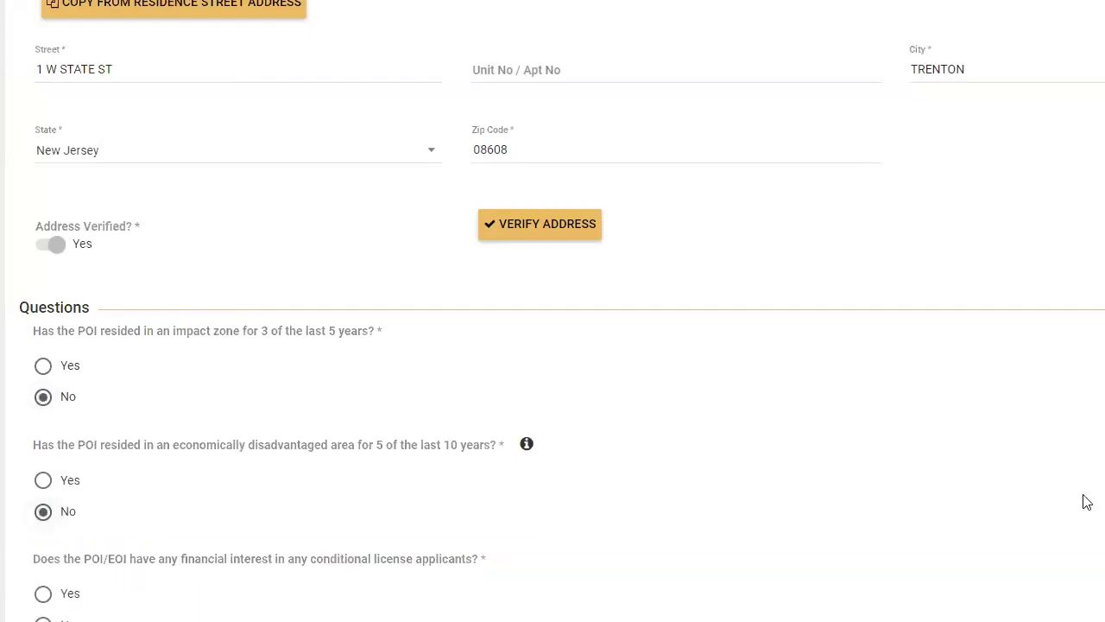
{"action": "scroll", "coordinate": [553, 431], "scroll_direction": "down", "scroll_amount": 5}
{"action": "left_click", "coordinate": [43, 547]}
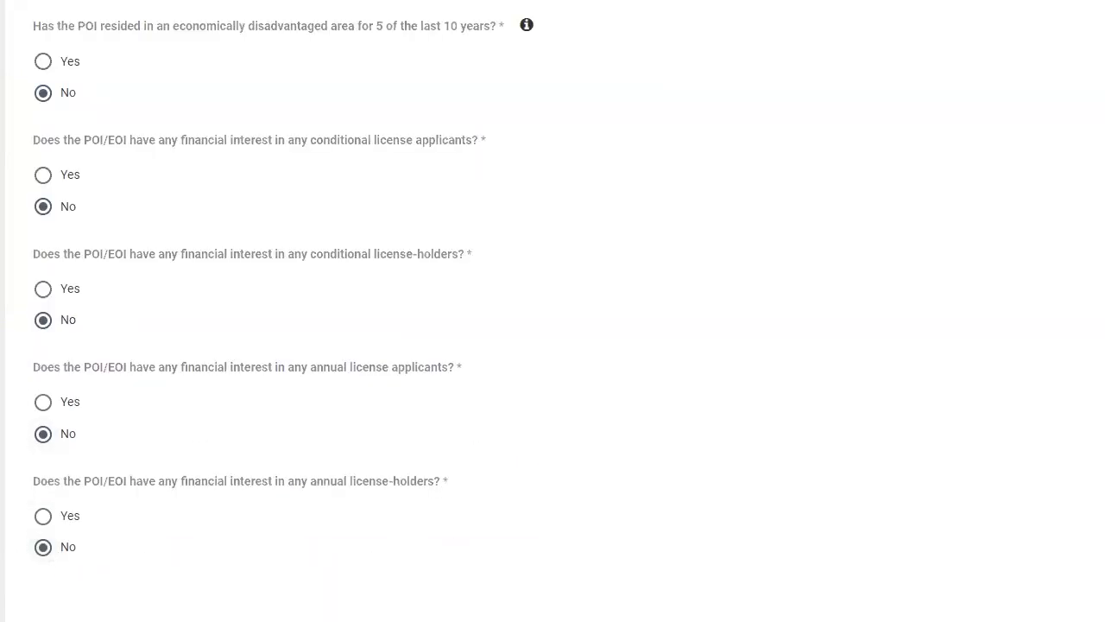
{"action": "left_click", "coordinate": [673, 394]}
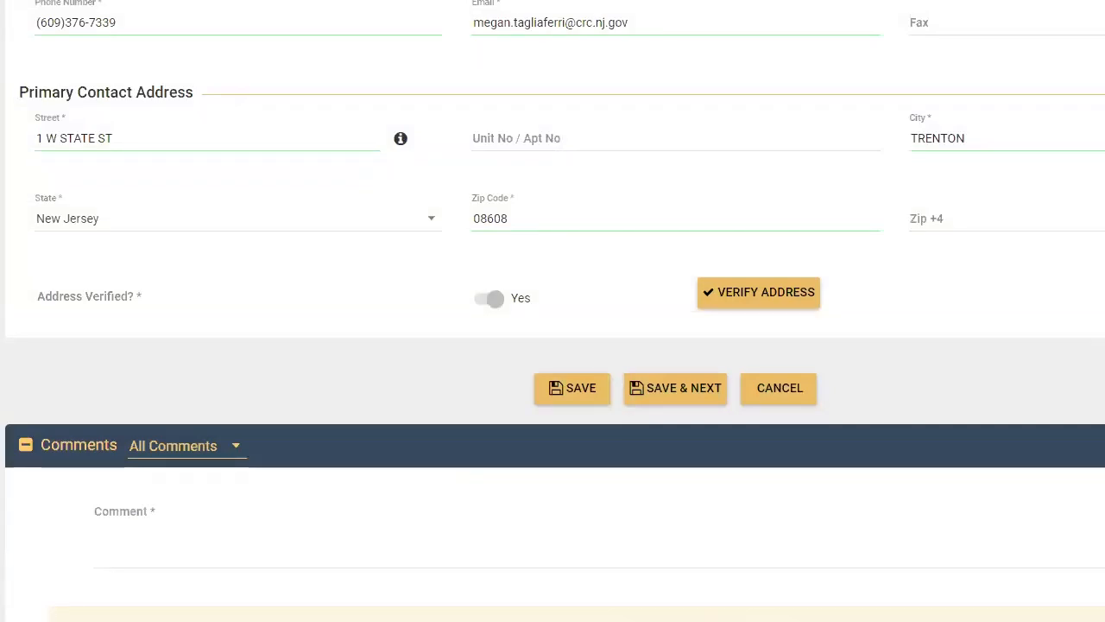
Leave the Primary Contact Person fields for the Location Information section
{"action": "scroll", "coordinate": [552, 345], "scroll_direction": "up", "scroll_amount": 3}
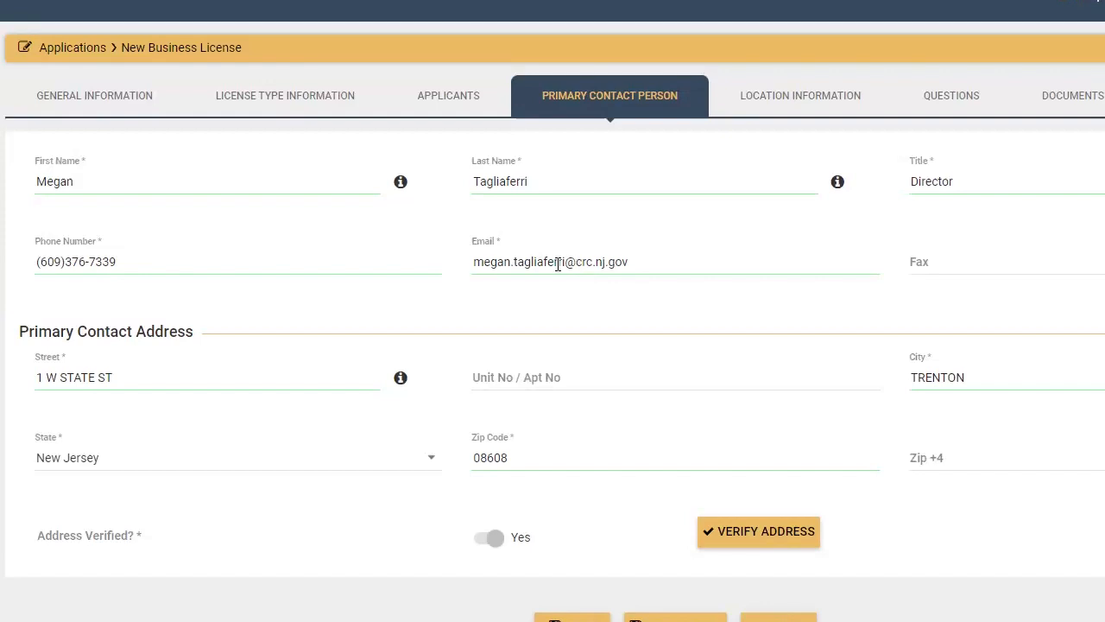
{"action": "left_click", "coordinate": [776, 97]}
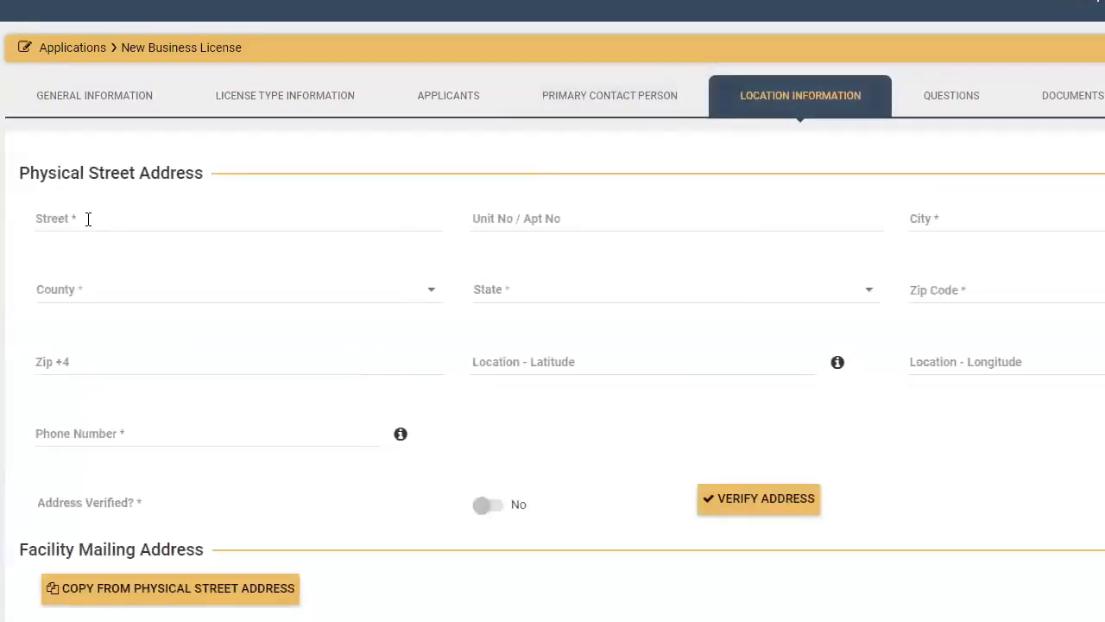
{"action": "left_click", "coordinate": [88, 219]}
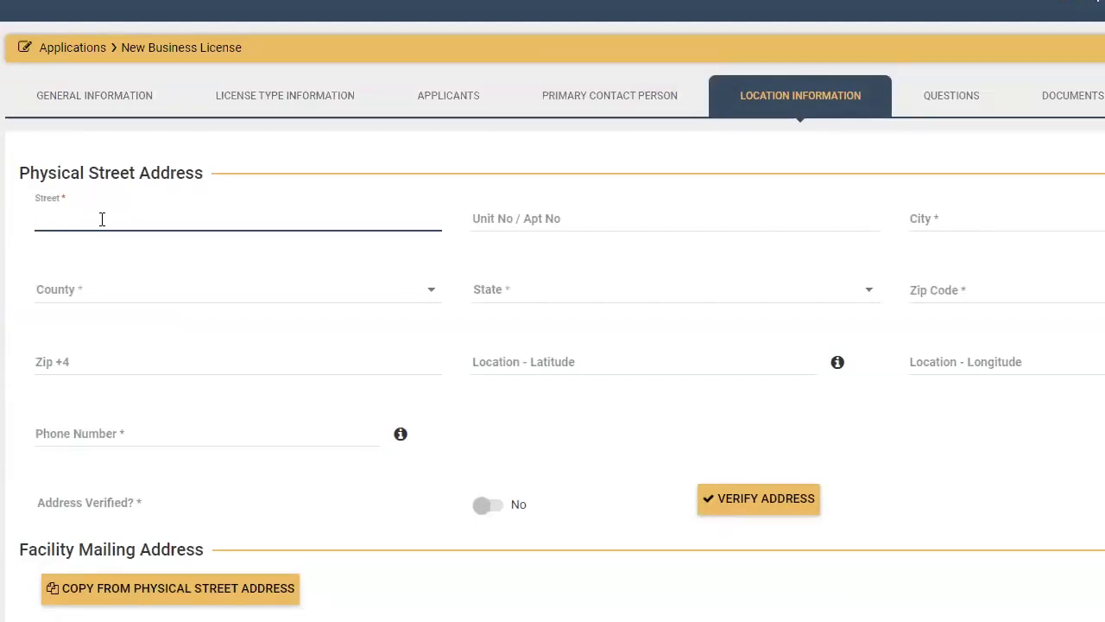
{"action": "left_click", "coordinate": [926, 219]}
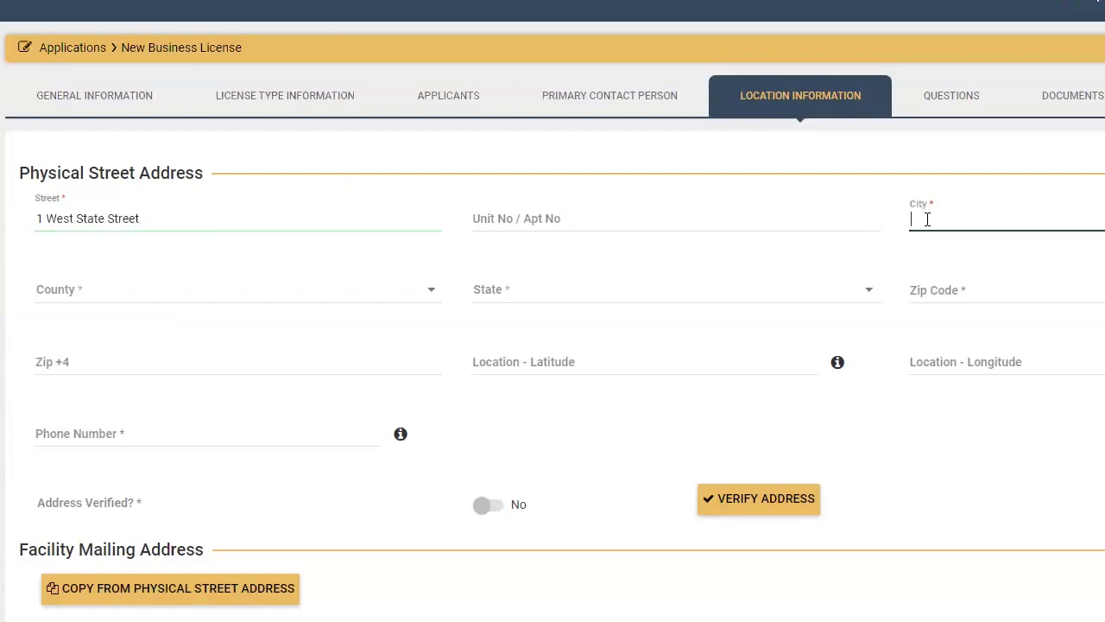
{"action": "type", "text": "Trenton"}
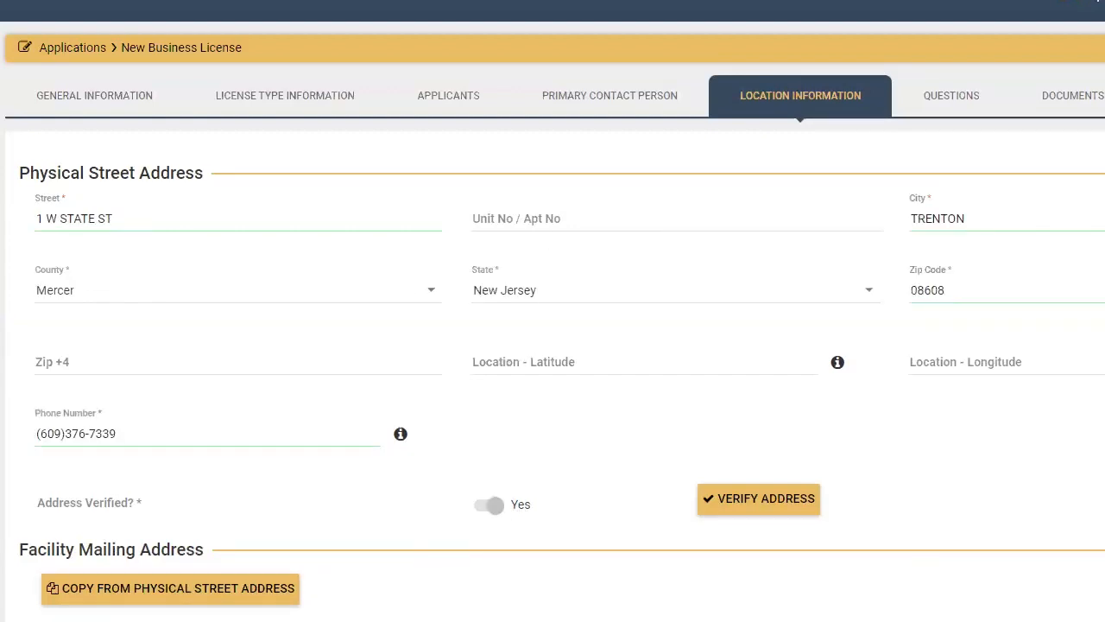
Answer the landlord question Yes, after first choosing No
{"action": "scroll", "coordinate": [553, 345], "scroll_direction": "down", "scroll_amount": 3}
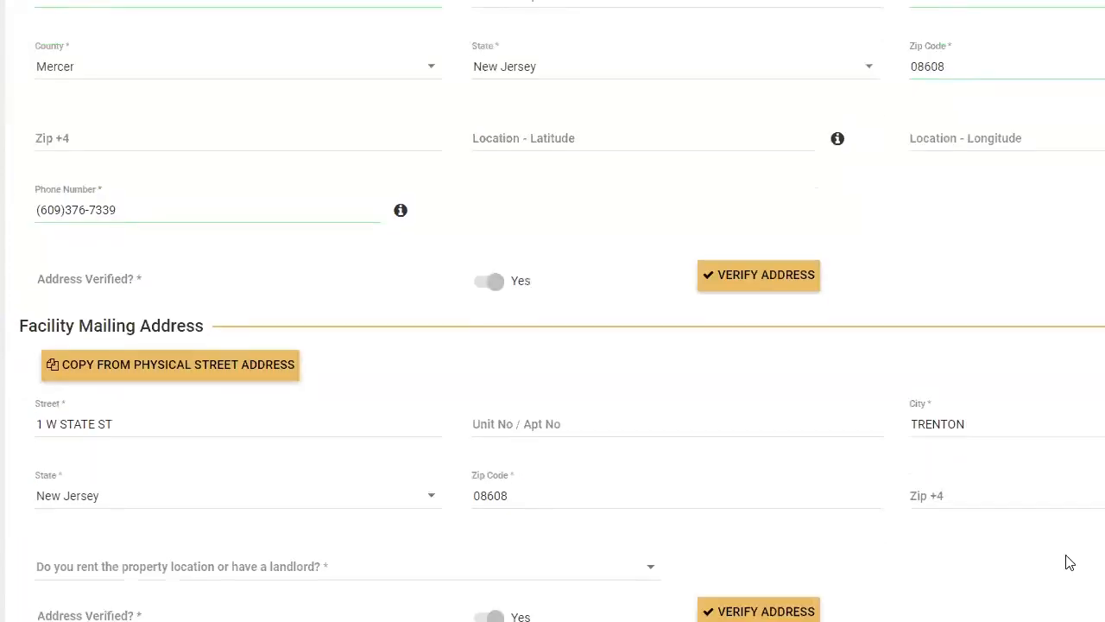
{"action": "scroll", "coordinate": [604, 466], "scroll_direction": "down", "scroll_amount": 1}
{"action": "left_click", "coordinate": [592, 469]}
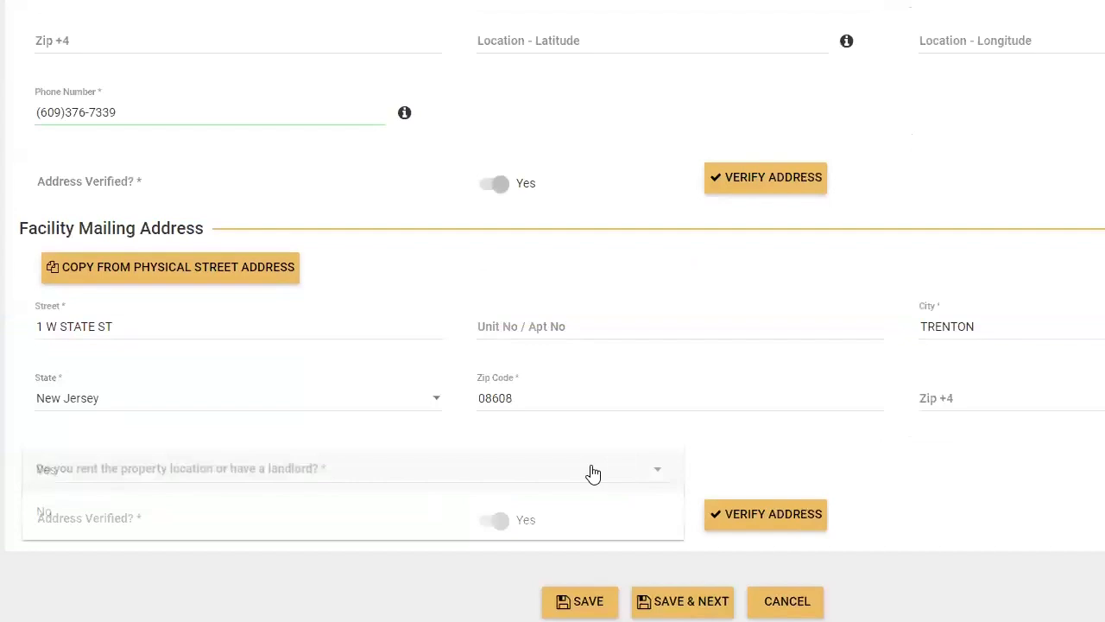
{"action": "left_click", "coordinate": [222, 514]}
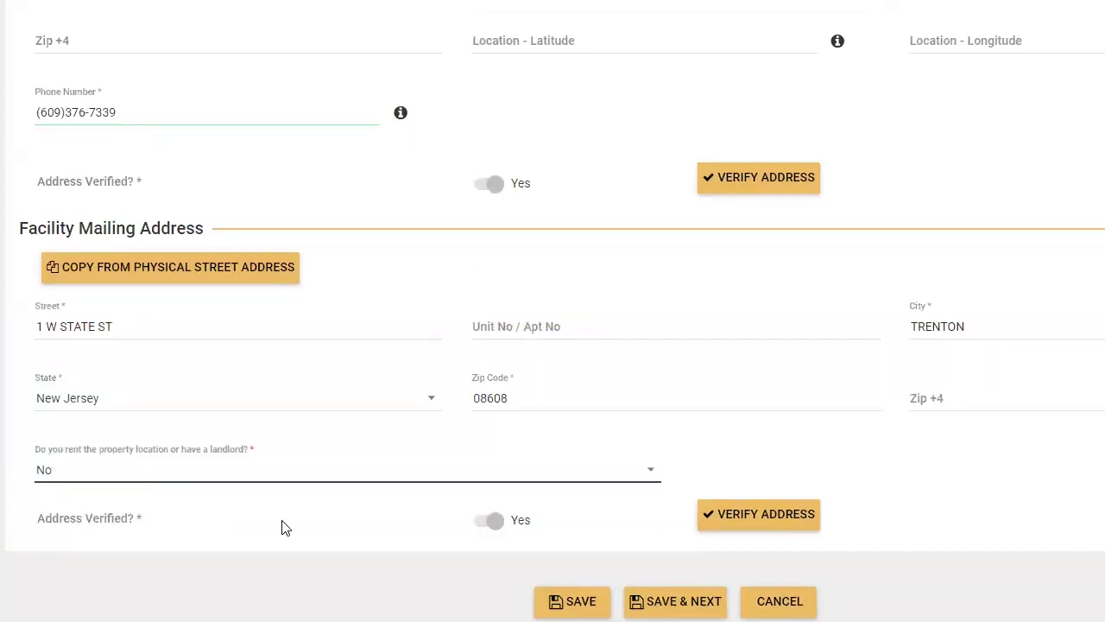
{"action": "left_click", "coordinate": [345, 451]}
{"action": "left_click", "coordinate": [208, 431]}
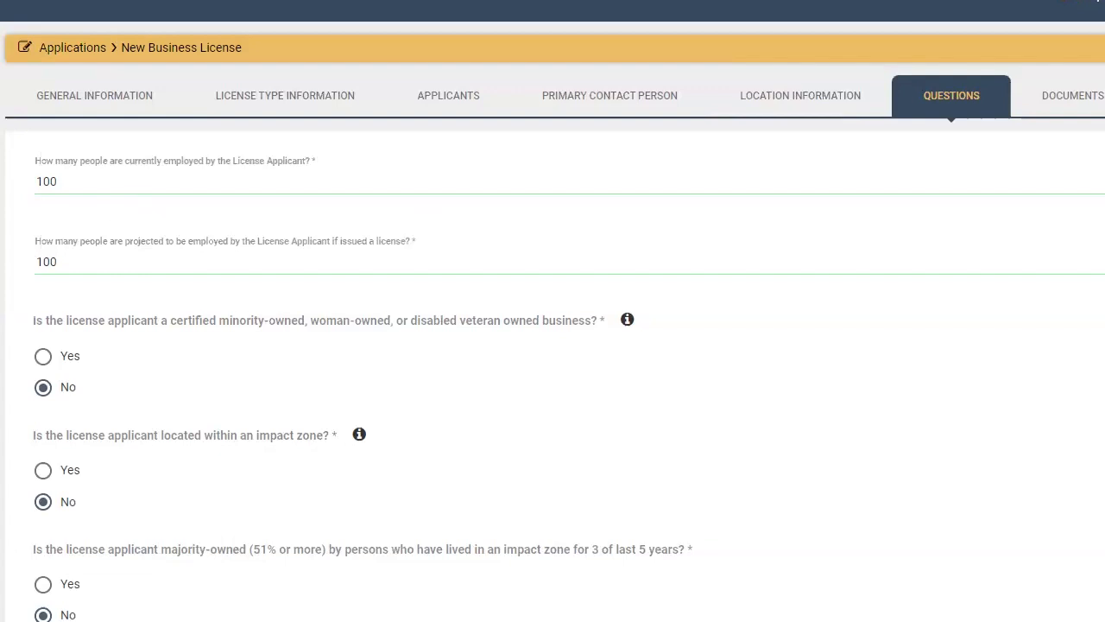
Scroll down the Questions tab to the attestation and signature fields
{"action": "scroll", "coordinate": [553, 345], "scroll_direction": "down", "scroll_amount": 3}
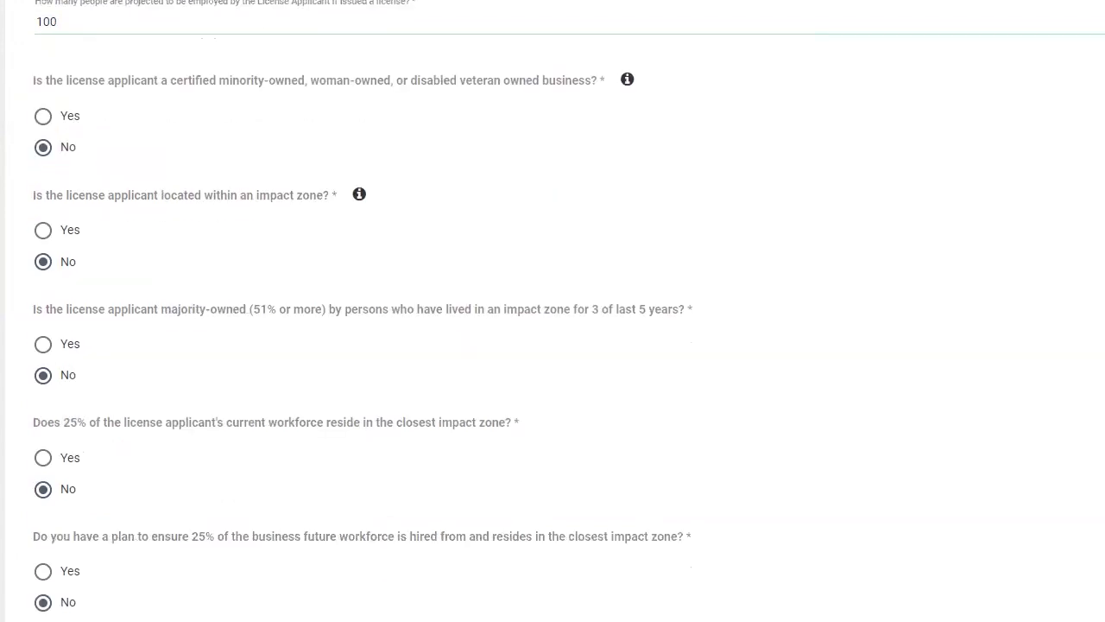
{"action": "scroll", "coordinate": [553, 345], "scroll_direction": "down", "scroll_amount": 3}
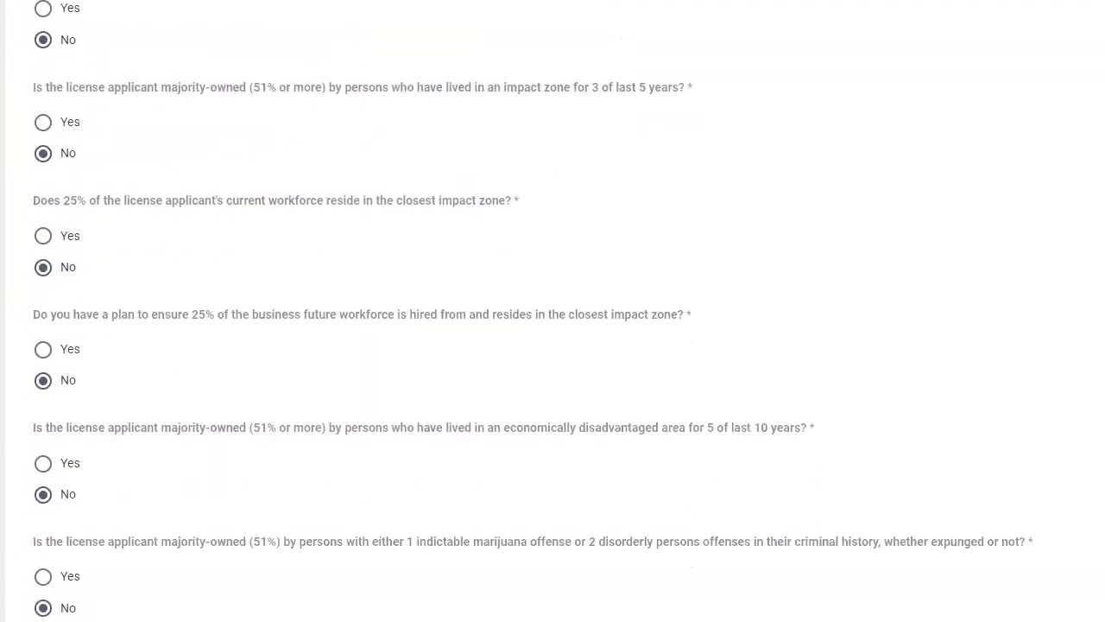
{"action": "scroll", "coordinate": [553, 345], "scroll_direction": "down", "scroll_amount": 3}
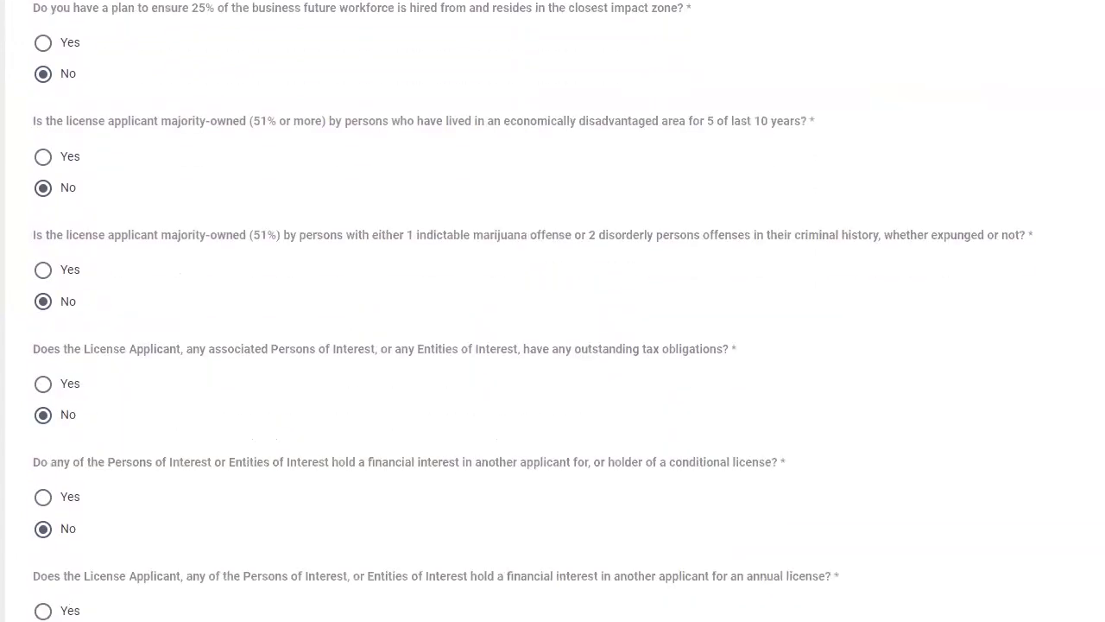
{"action": "scroll", "coordinate": [552, 345], "scroll_direction": "down", "scroll_amount": 3}
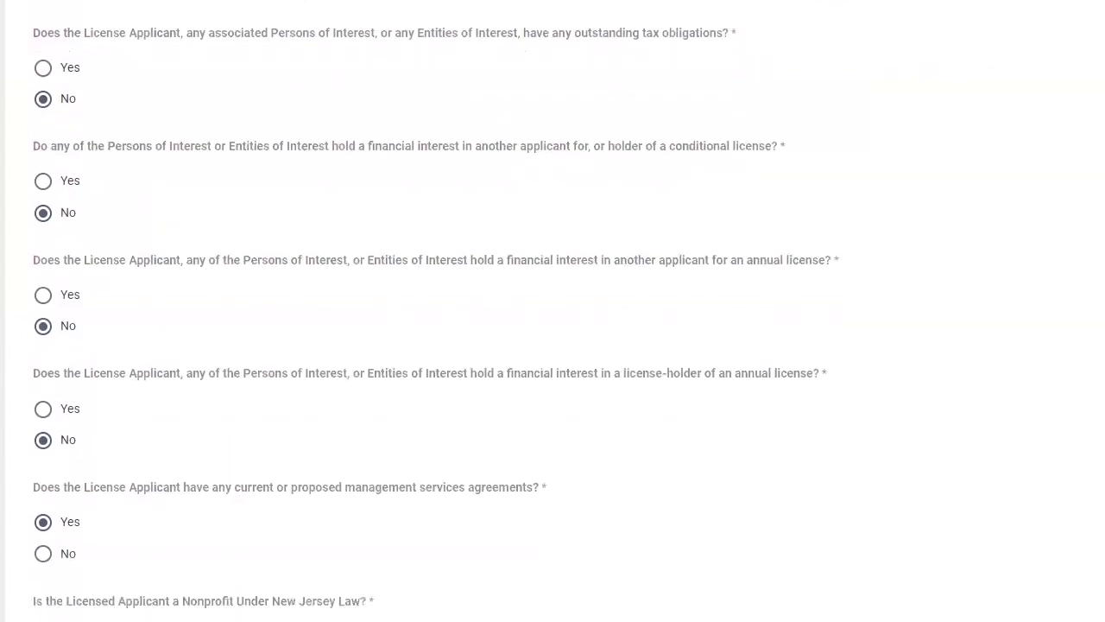
{"action": "scroll", "coordinate": [552, 346], "scroll_direction": "down", "scroll_amount": 2}
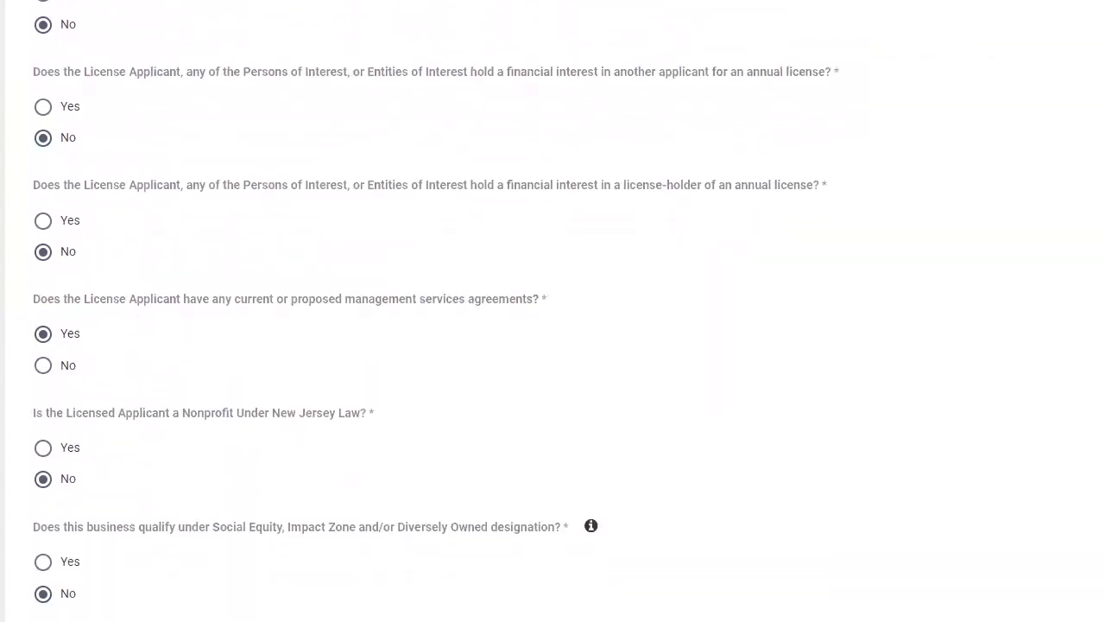
{"action": "scroll", "coordinate": [553, 346], "scroll_direction": "down", "scroll_amount": 4}
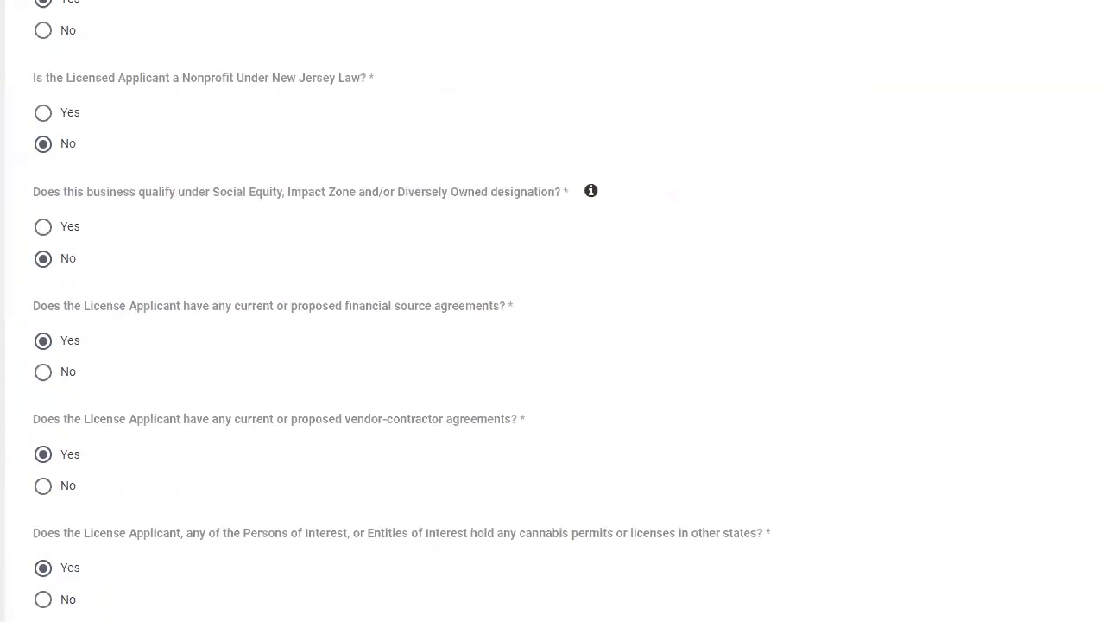
{"action": "scroll", "coordinate": [553, 345], "scroll_direction": "down", "scroll_amount": 4}
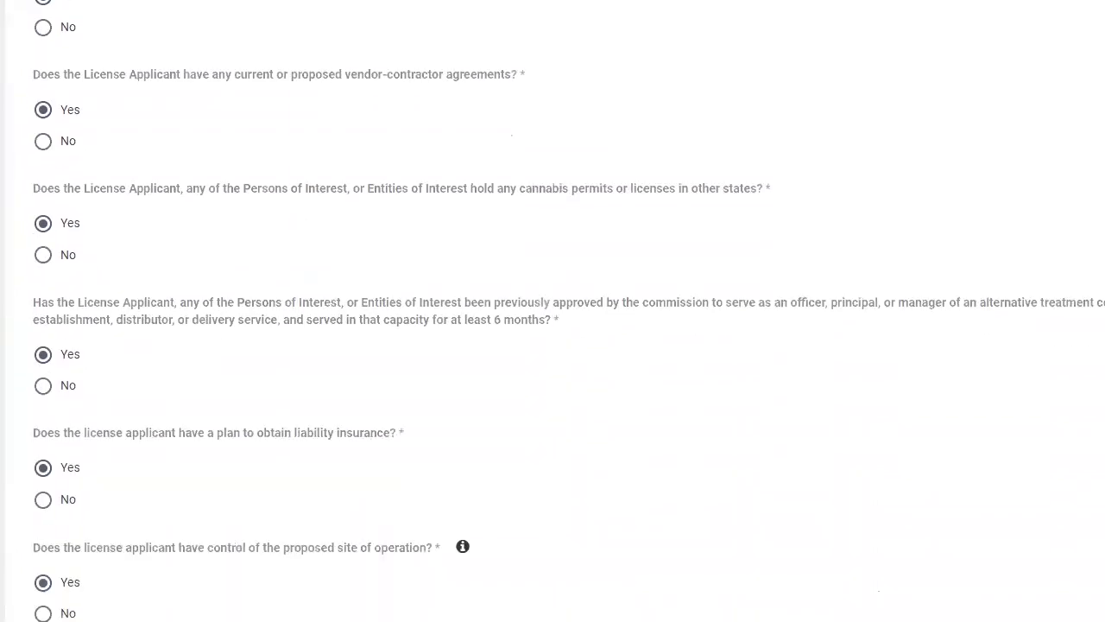
{"action": "scroll", "coordinate": [553, 345], "scroll_direction": "down", "scroll_amount": 2}
{"action": "scroll", "coordinate": [553, 345], "scroll_direction": "down", "scroll_amount": 3}
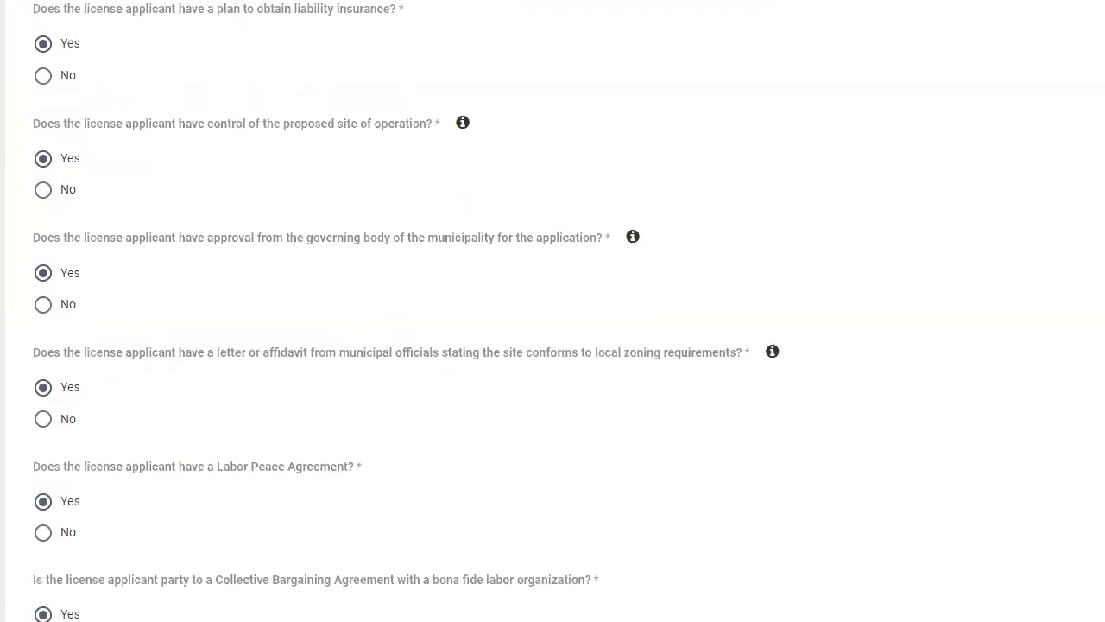
{"action": "scroll", "coordinate": [553, 311], "scroll_direction": "down", "scroll_amount": 4}
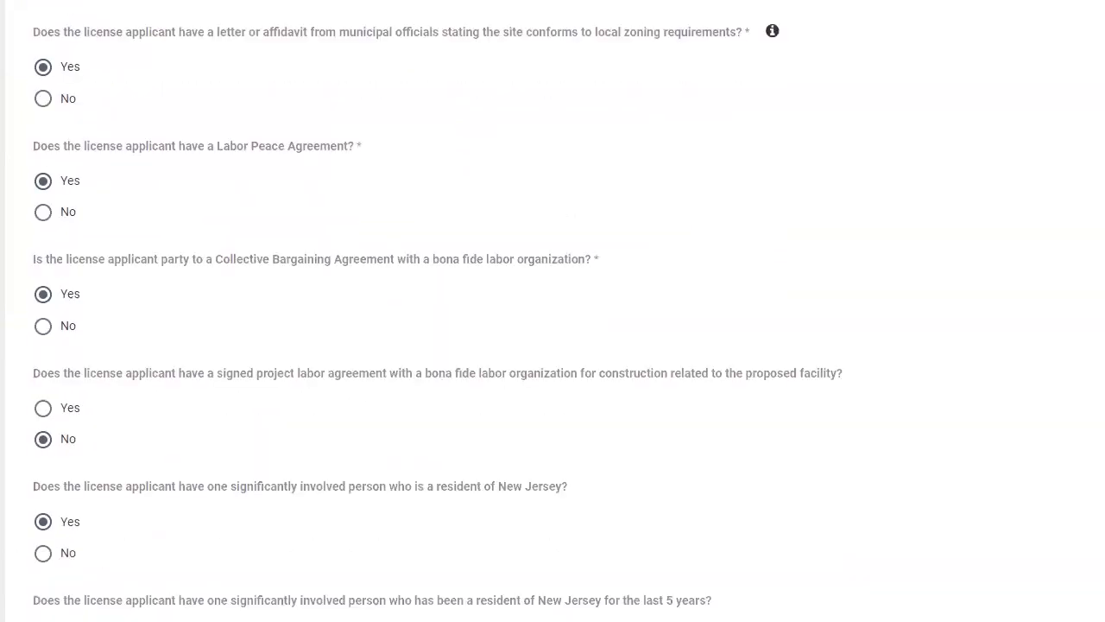
{"action": "scroll", "coordinate": [1080, 546], "scroll_direction": "down", "scroll_amount": 6}
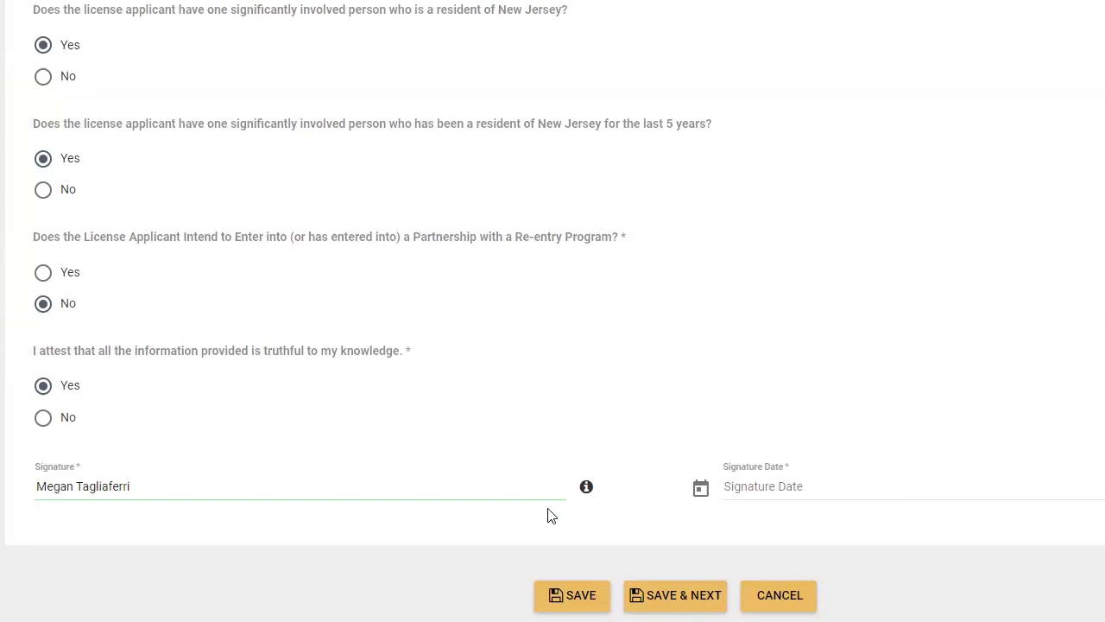
Set the signature date to September 12, 2024 and save the questions
{"action": "left_click", "coordinate": [760, 486]}
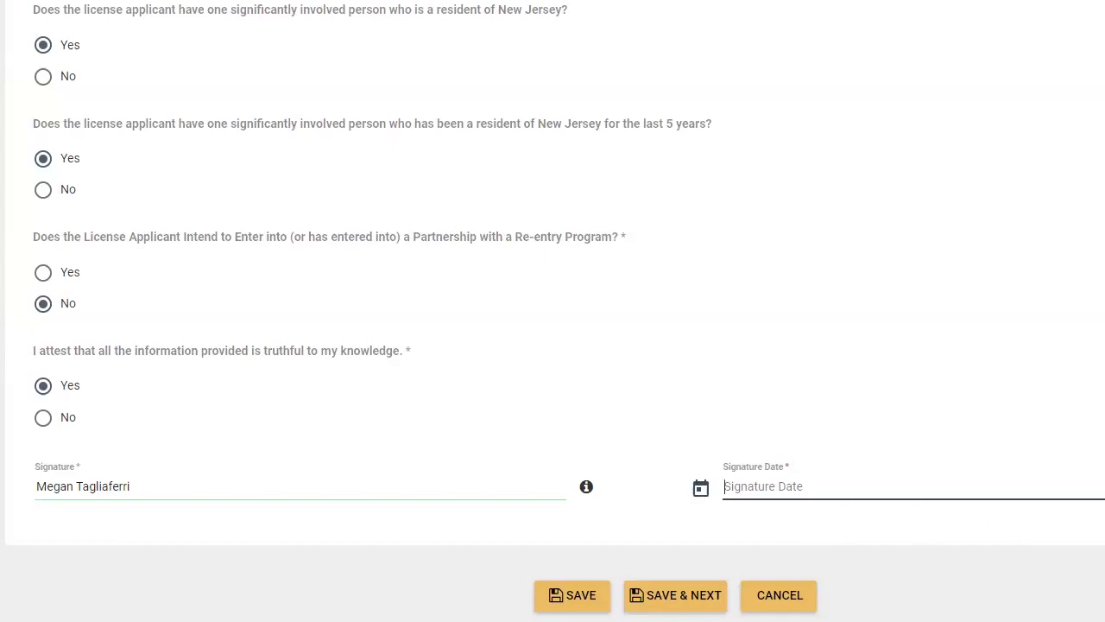
{"action": "scroll", "coordinate": [552, 311], "scroll_direction": "up", "scroll_amount": 3}
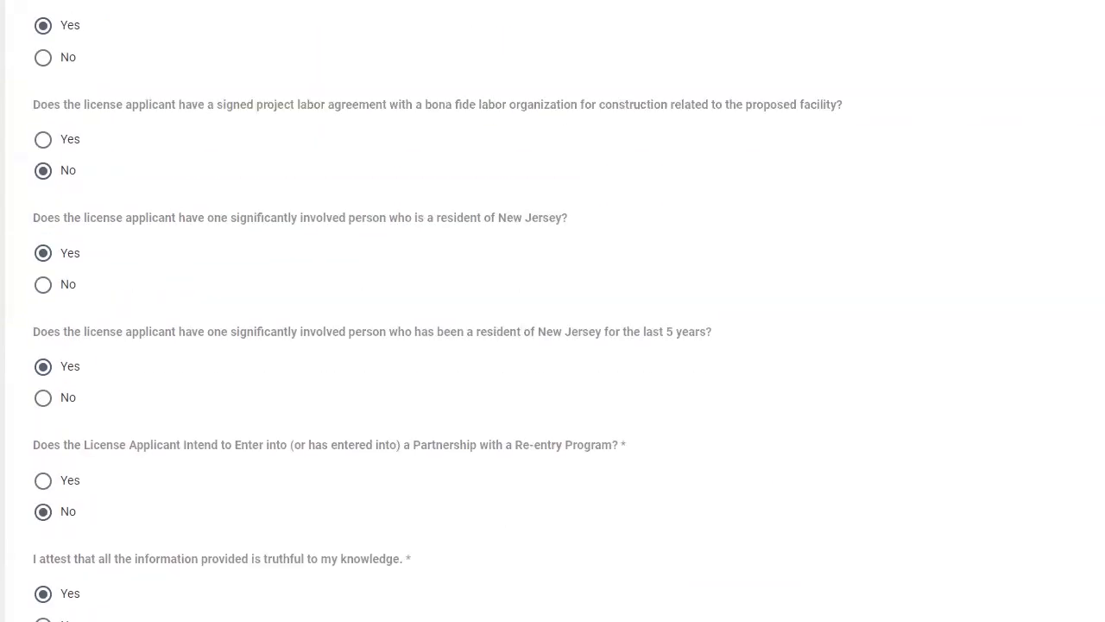
{"action": "left_click", "coordinate": [980, 620]}
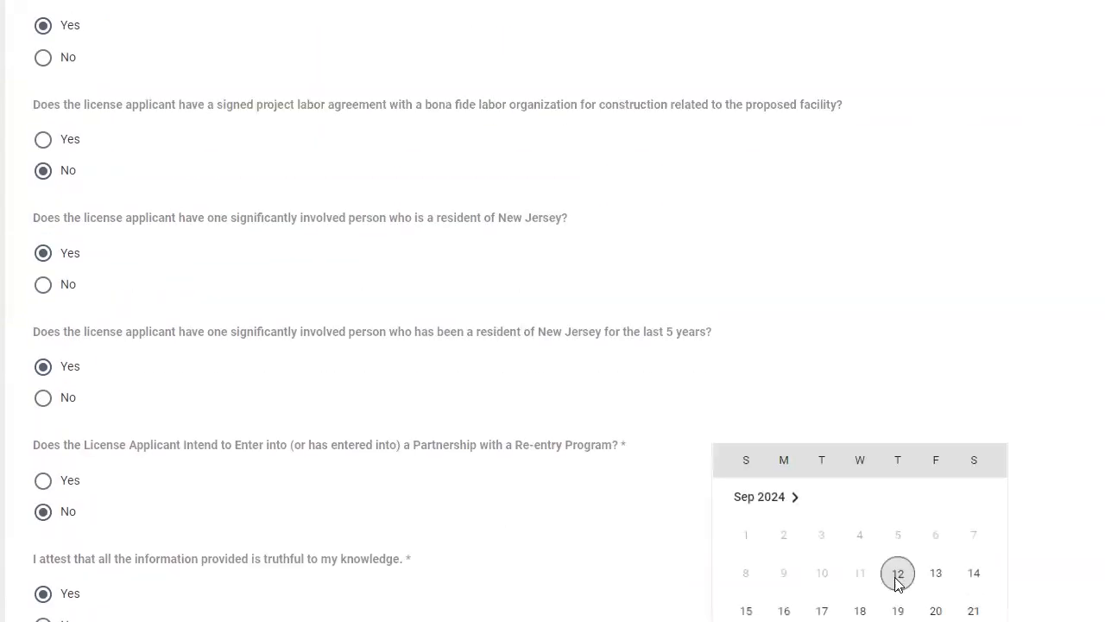
{"action": "left_click", "coordinate": [898, 576]}
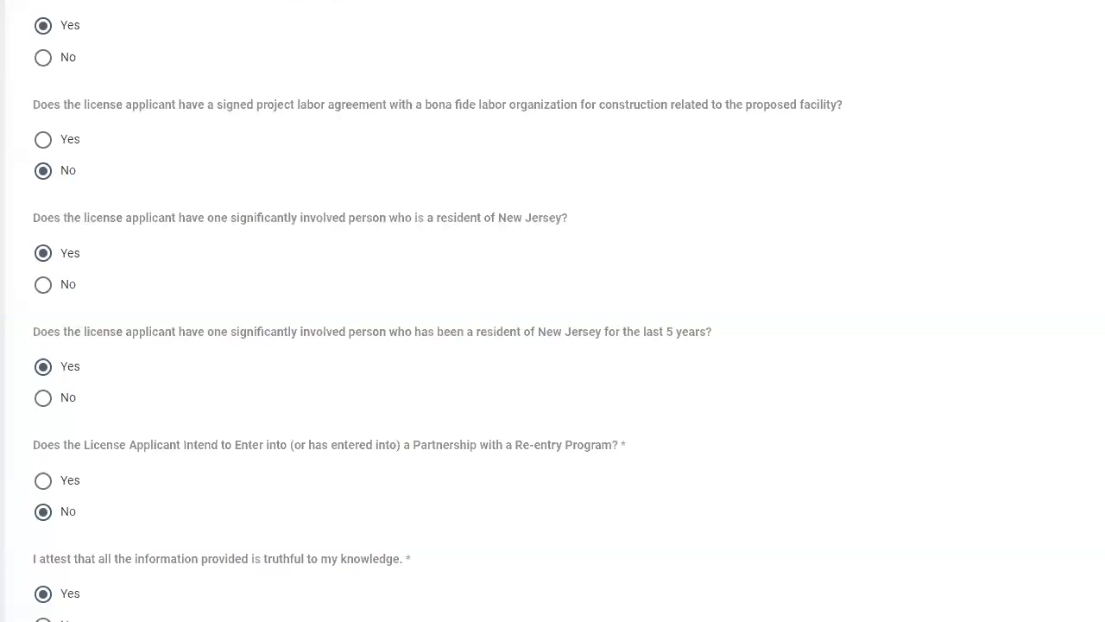
{"action": "scroll", "coordinate": [690, 595], "scroll_direction": "down", "scroll_amount": 5}
{"action": "left_click", "coordinate": [681, 590]}
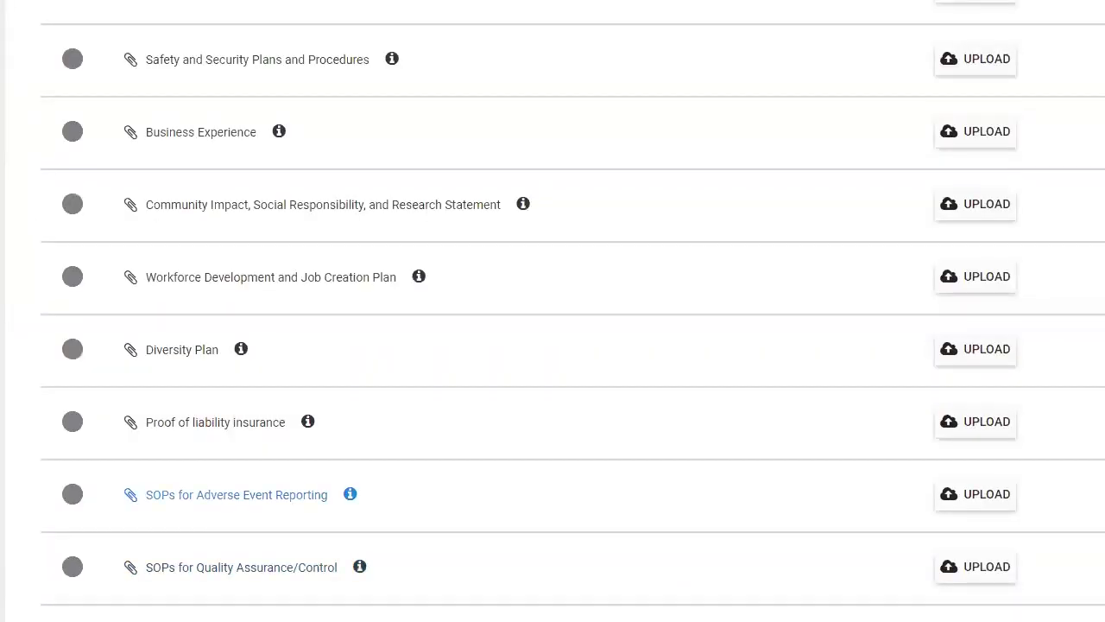
{"action": "scroll", "coordinate": [552, 311], "scroll_direction": "up", "scroll_amount": 15}
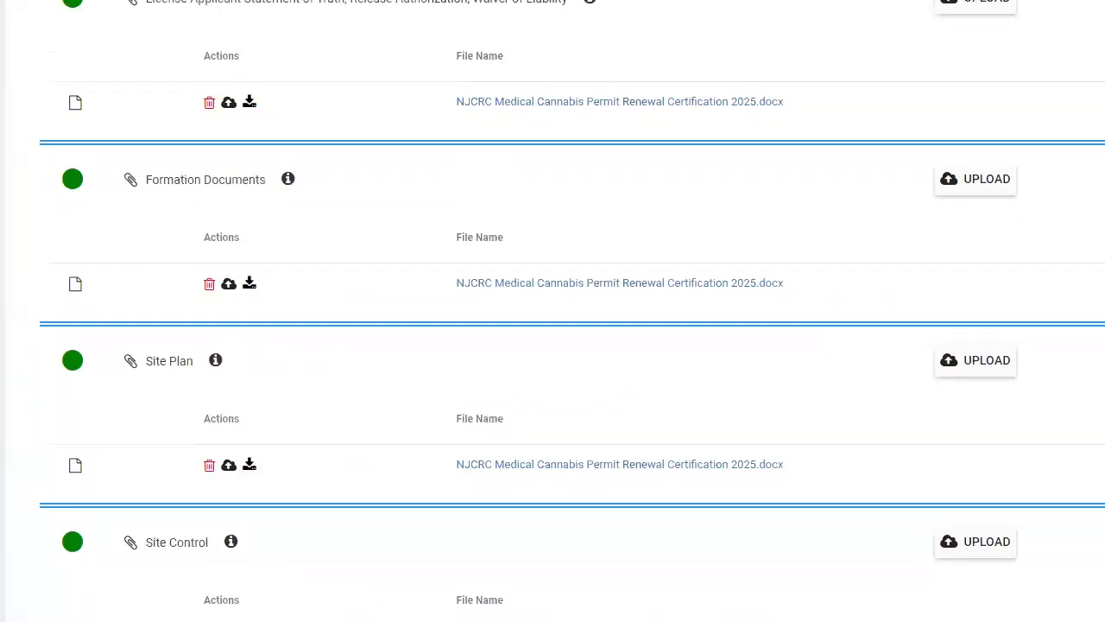
{"action": "scroll", "coordinate": [553, 311], "scroll_direction": "up", "scroll_amount": 10}
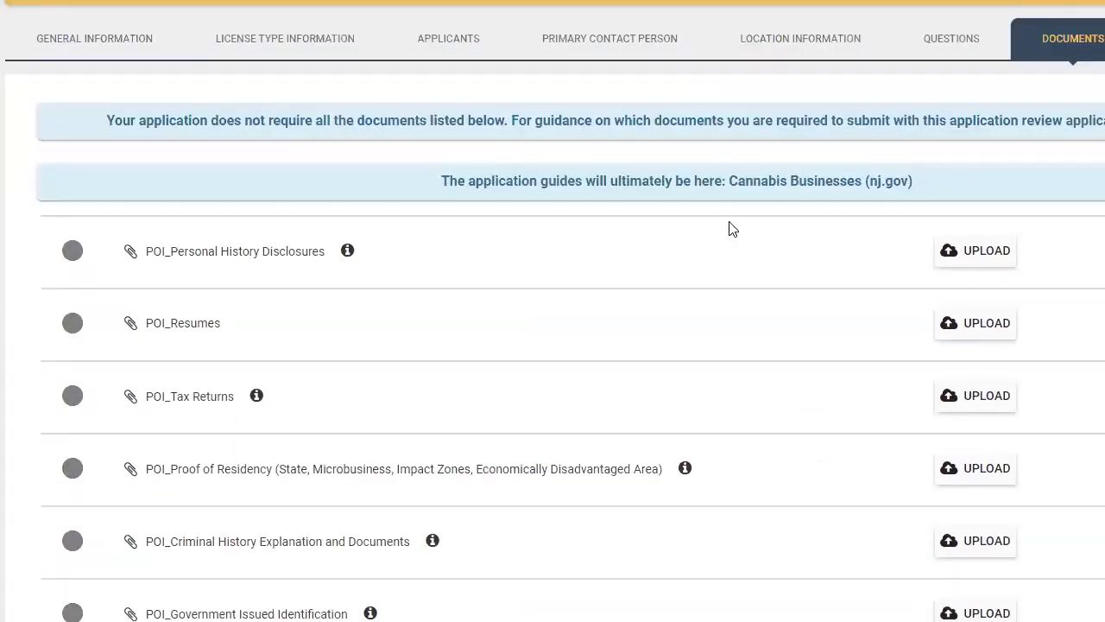
{"action": "scroll", "coordinate": [544, 237], "scroll_direction": "up", "scroll_amount": 1}
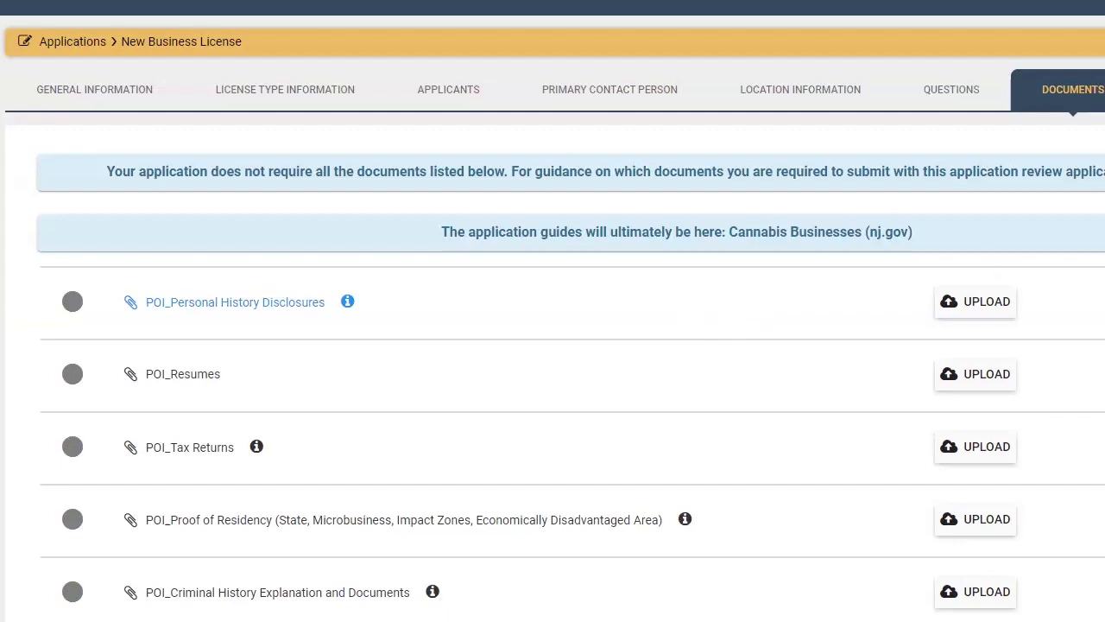
{"action": "scroll", "coordinate": [553, 346], "scroll_direction": "down", "scroll_amount": 1}
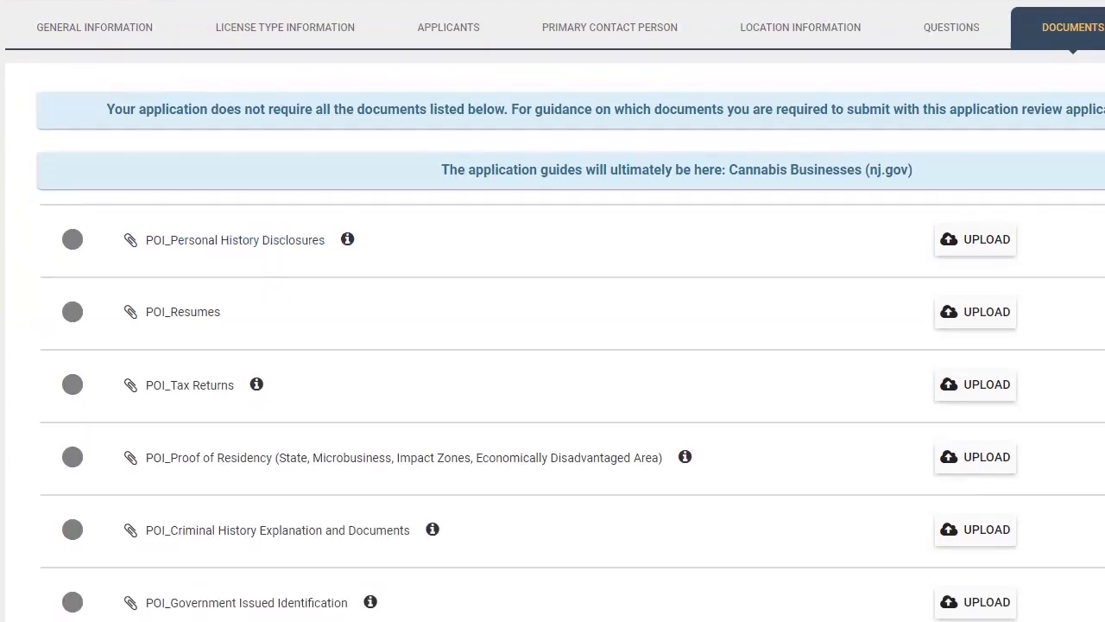
{"action": "scroll", "coordinate": [553, 346], "scroll_direction": "down", "scroll_amount": 4}
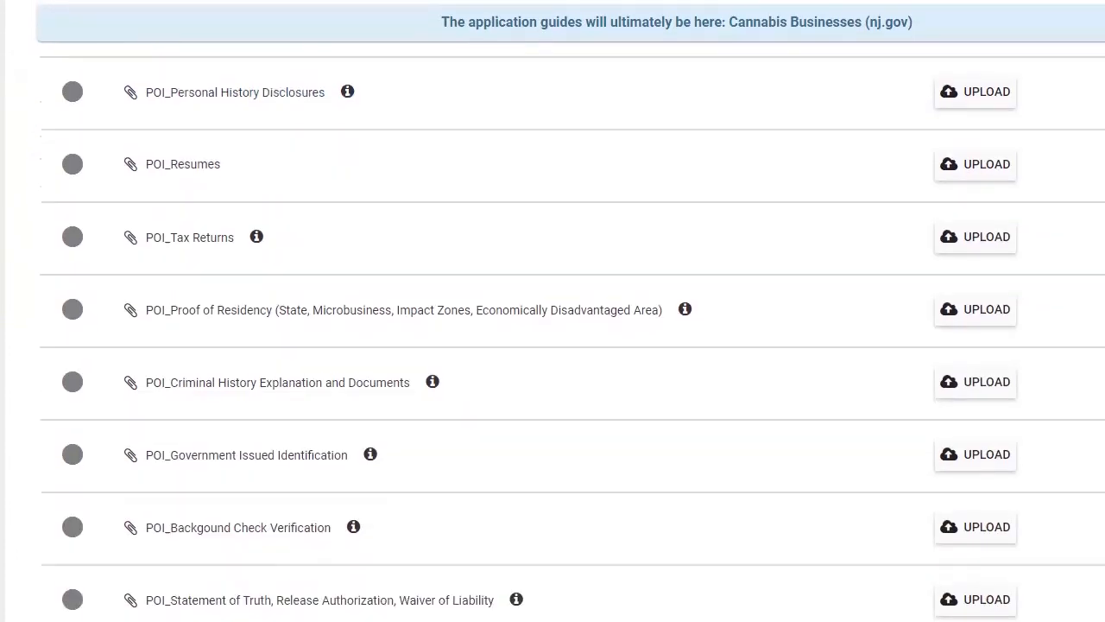
{"action": "scroll", "coordinate": [553, 311], "scroll_direction": "down", "scroll_amount": 5}
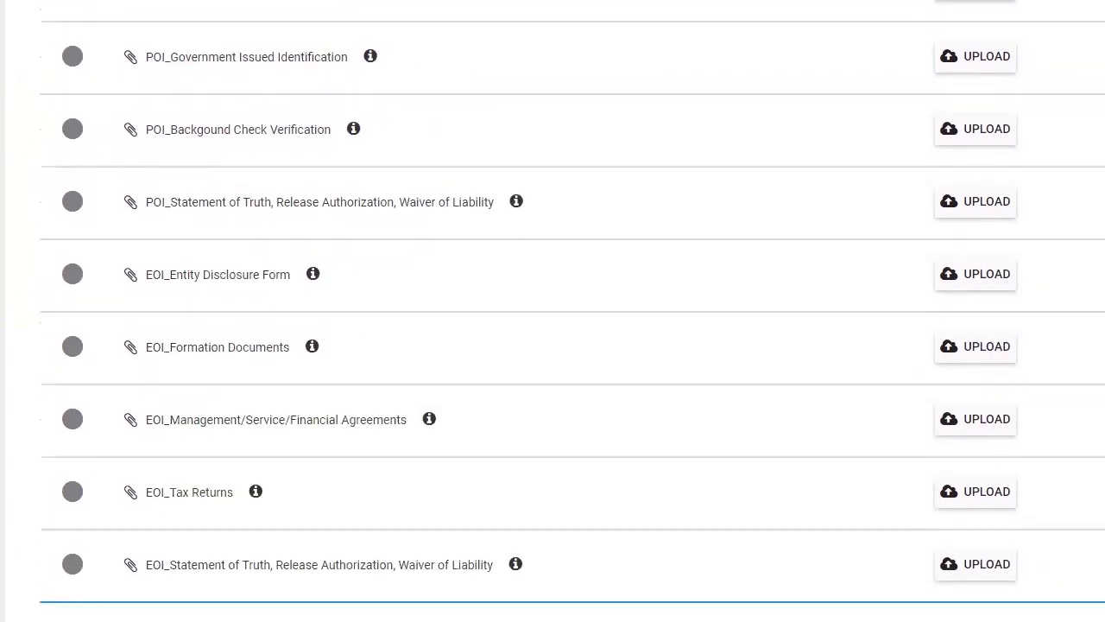
{"action": "scroll", "coordinate": [553, 310], "scroll_direction": "down", "scroll_amount": 7}
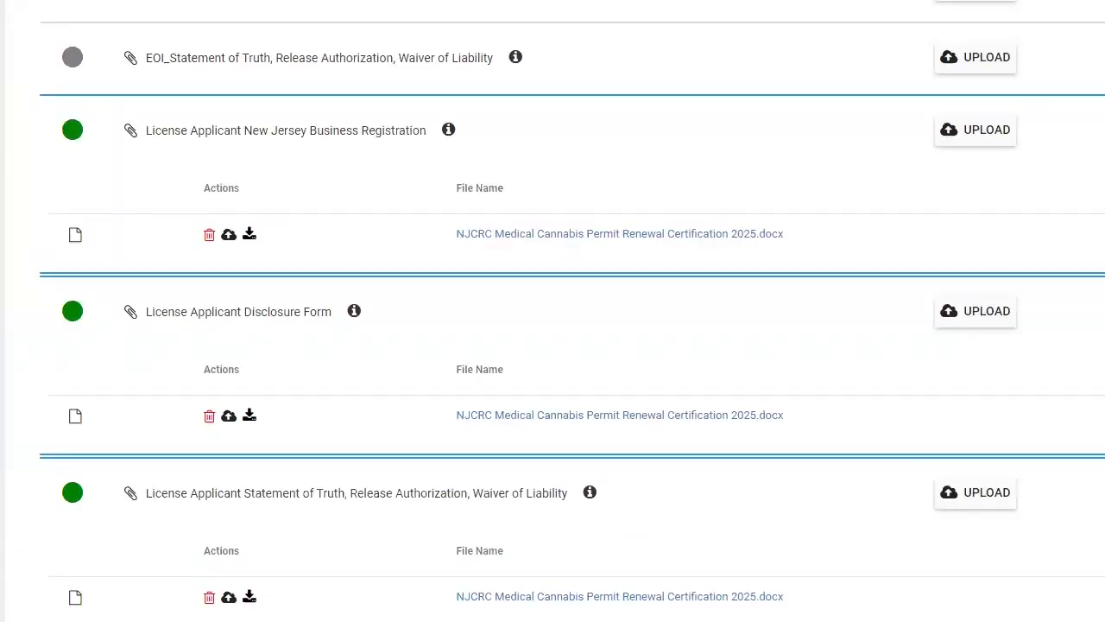
{"action": "scroll", "coordinate": [552, 311], "scroll_direction": "down", "scroll_amount": 8}
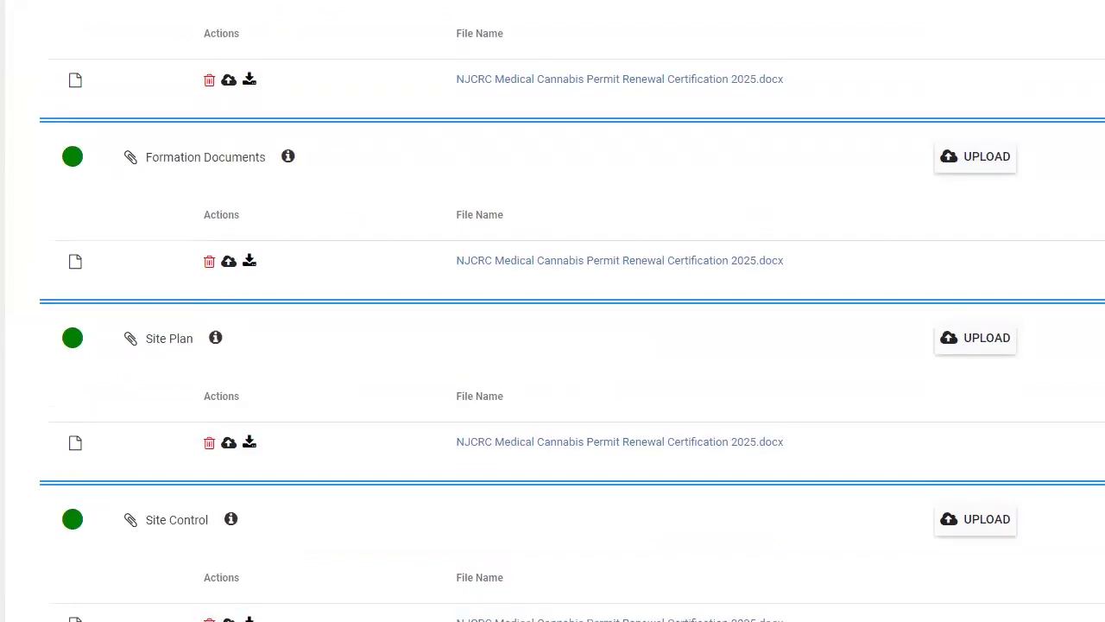
{"action": "scroll", "coordinate": [553, 311], "scroll_direction": "down", "scroll_amount": 20}
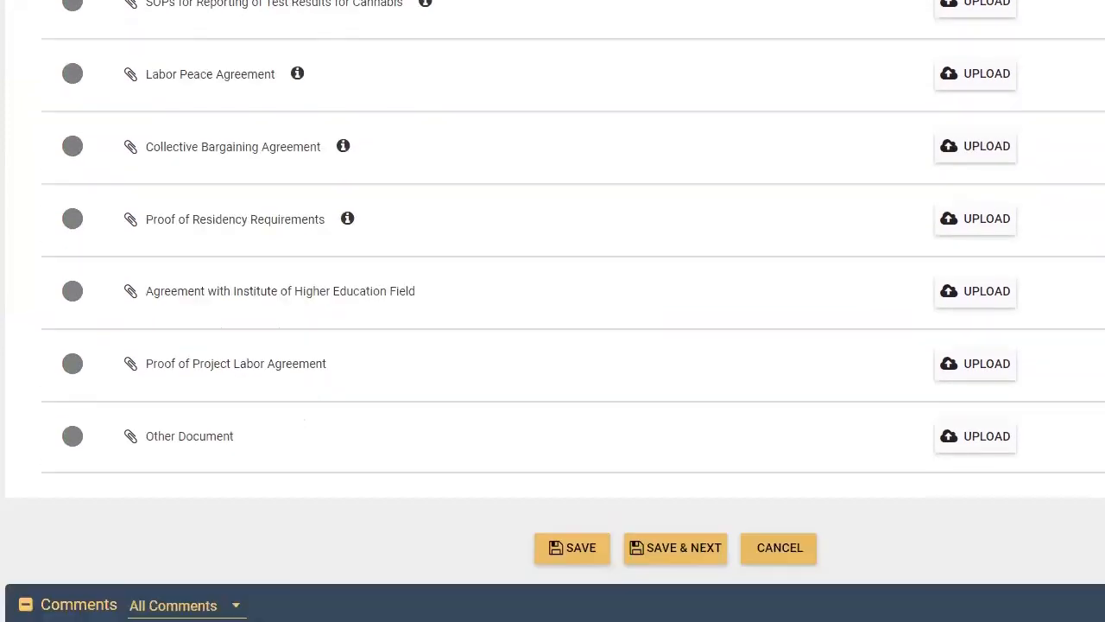
{"action": "scroll", "coordinate": [553, 311], "scroll_direction": "down", "scroll_amount": 2}
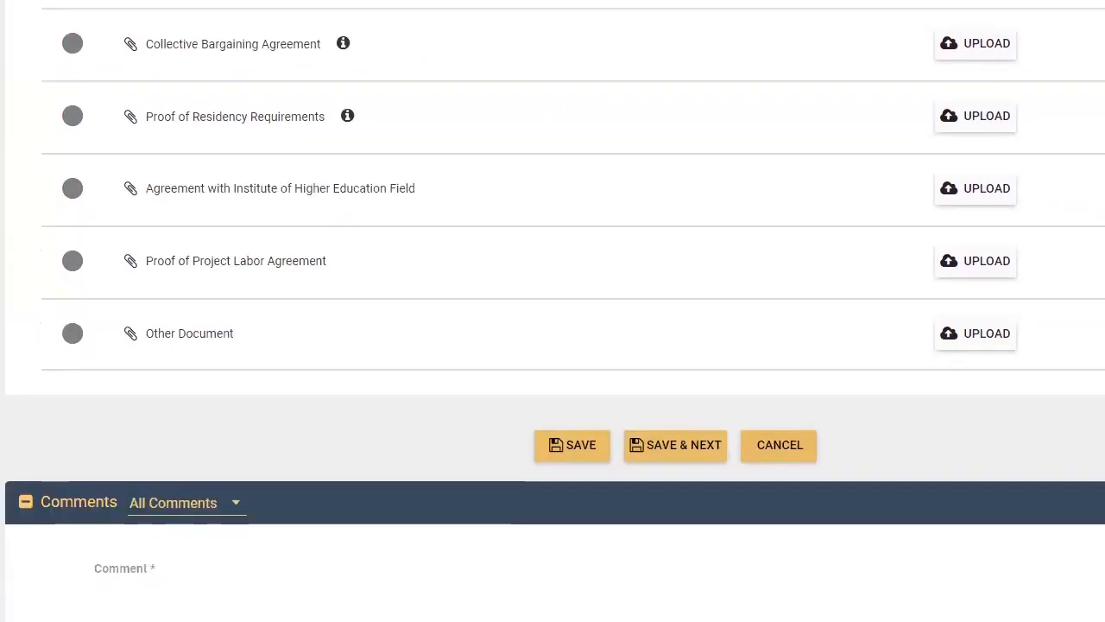
{"action": "left_click", "coordinate": [218, 338]}
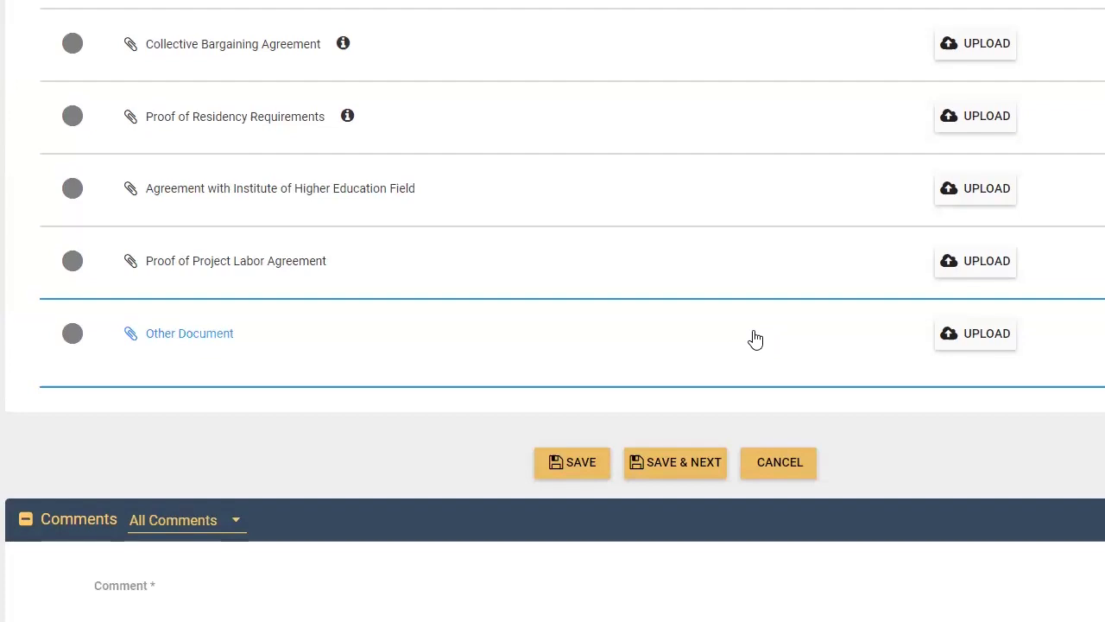
Save the Documents step and then the Payment Options step to reach the review summary
{"action": "left_click", "coordinate": [682, 471]}
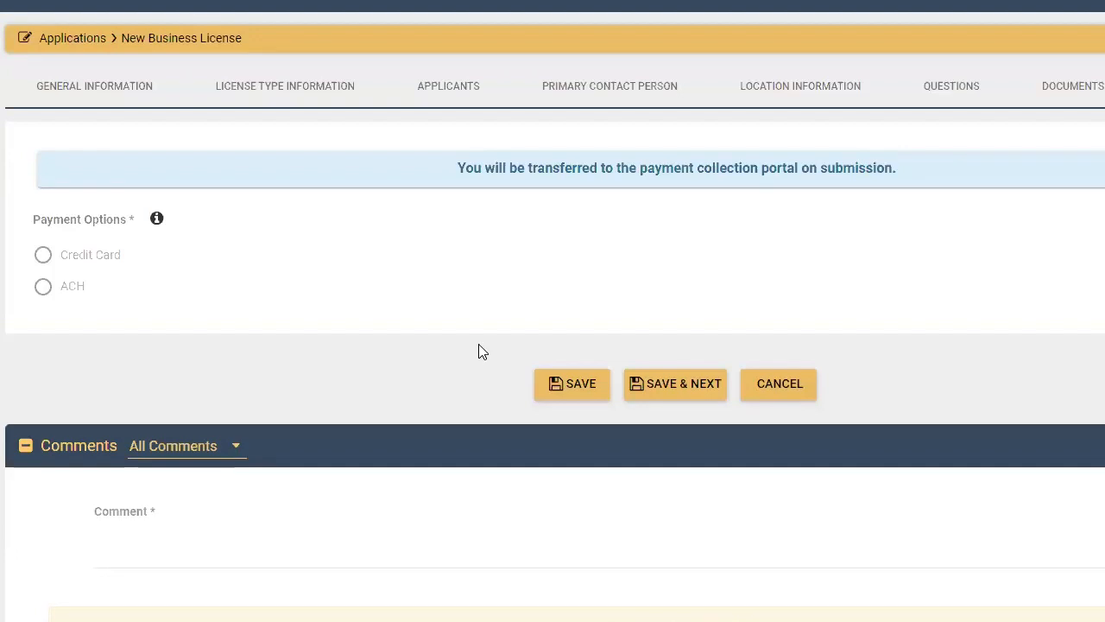
{"action": "left_click", "coordinate": [657, 380]}
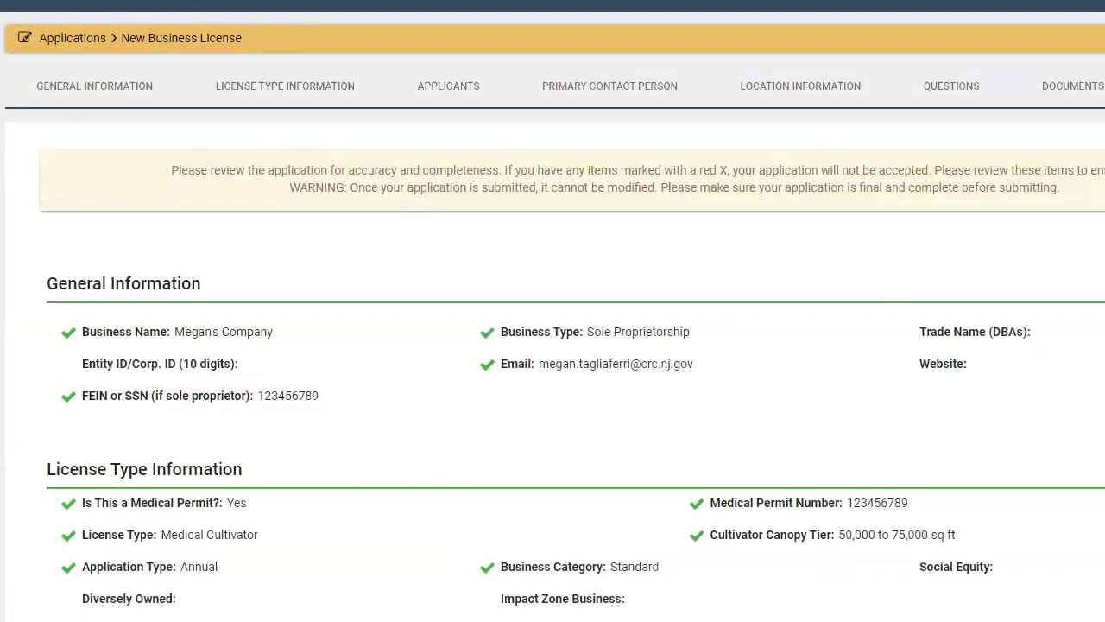
Scroll the review summary down to the Documents section
{"action": "scroll", "coordinate": [552, 310], "scroll_direction": "down", "scroll_amount": 1}
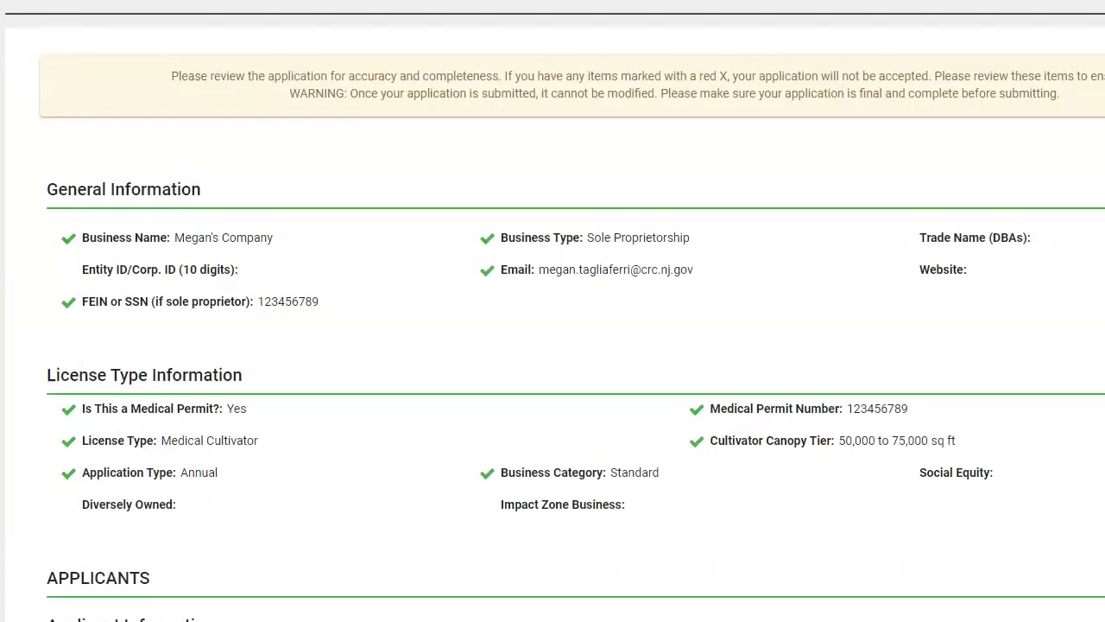
{"action": "scroll", "coordinate": [553, 311], "scroll_direction": "down", "scroll_amount": 5}
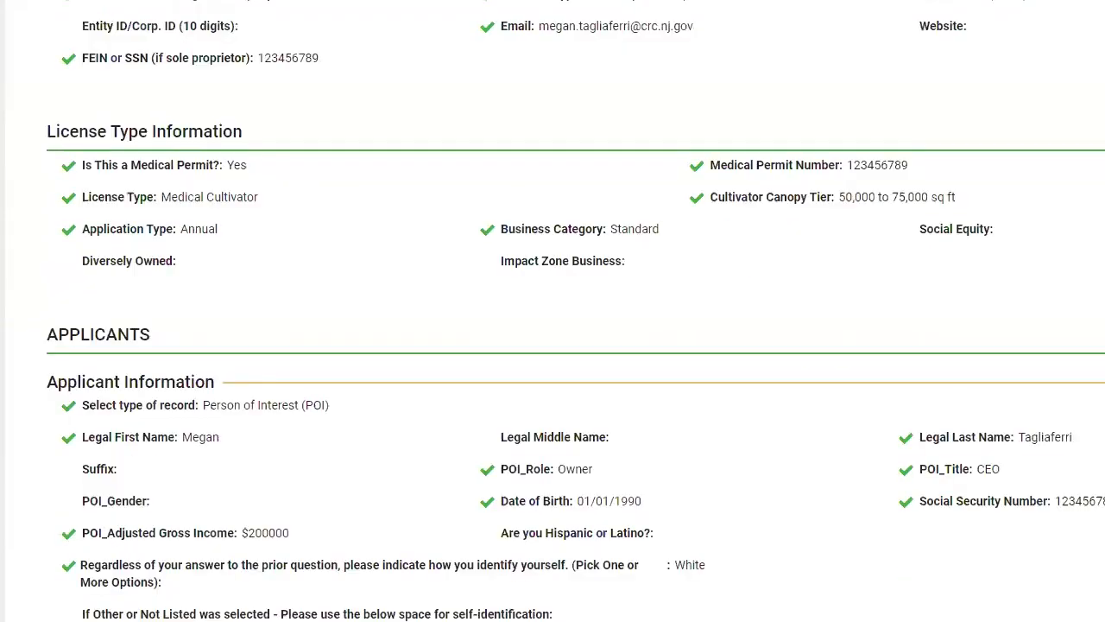
{"action": "scroll", "coordinate": [553, 311], "scroll_direction": "down", "scroll_amount": 2}
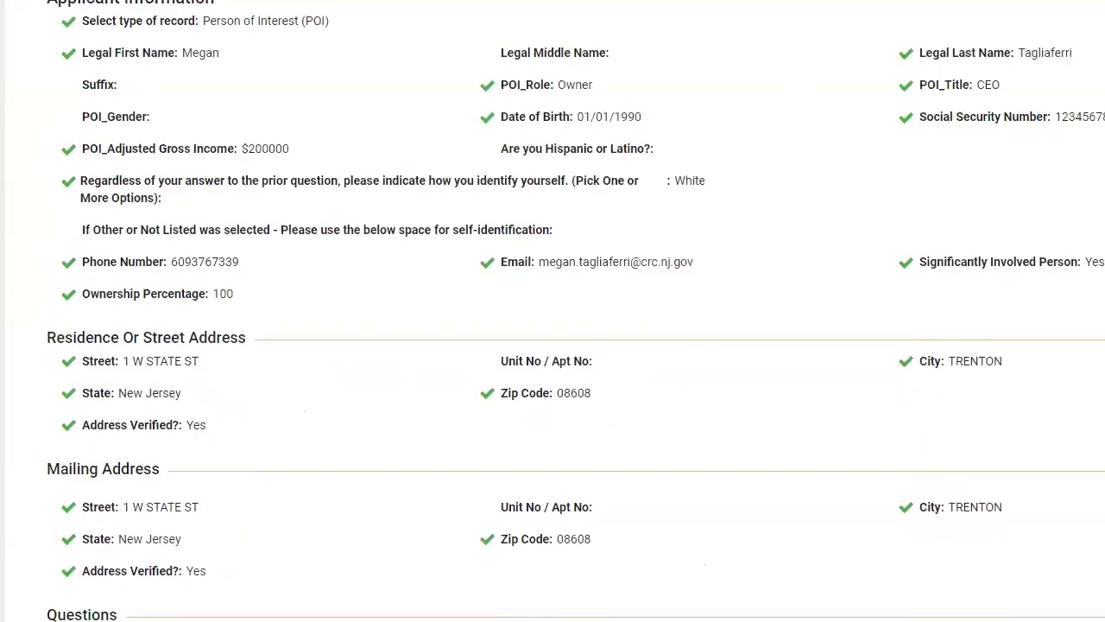
{"action": "scroll", "coordinate": [552, 310], "scroll_direction": "down", "scroll_amount": 20}
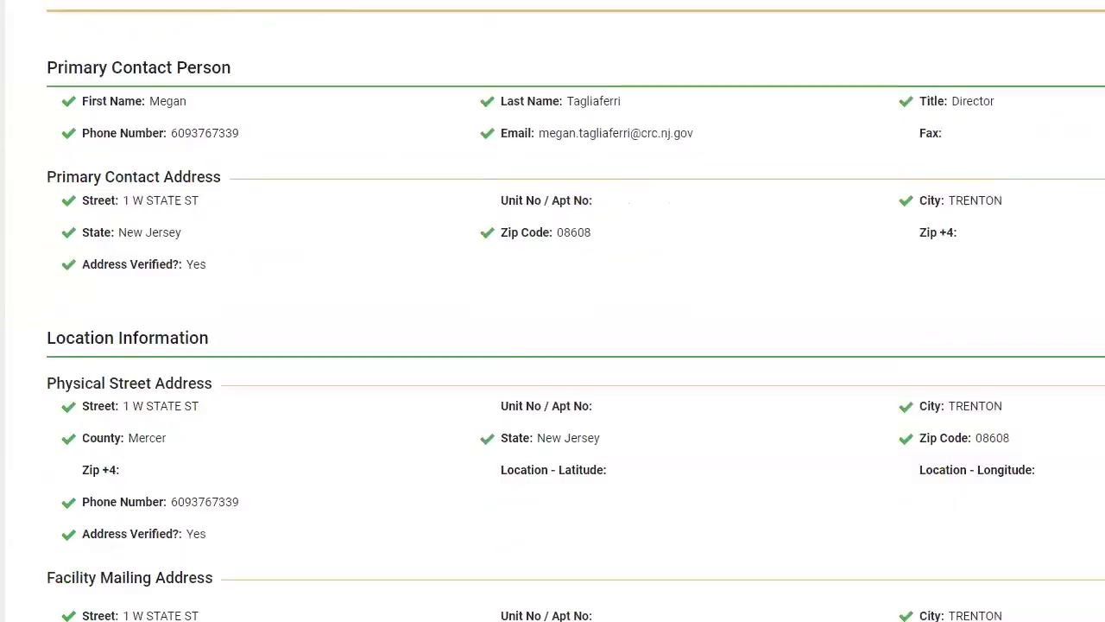
{"action": "scroll", "coordinate": [552, 311], "scroll_direction": "down", "scroll_amount": 13}
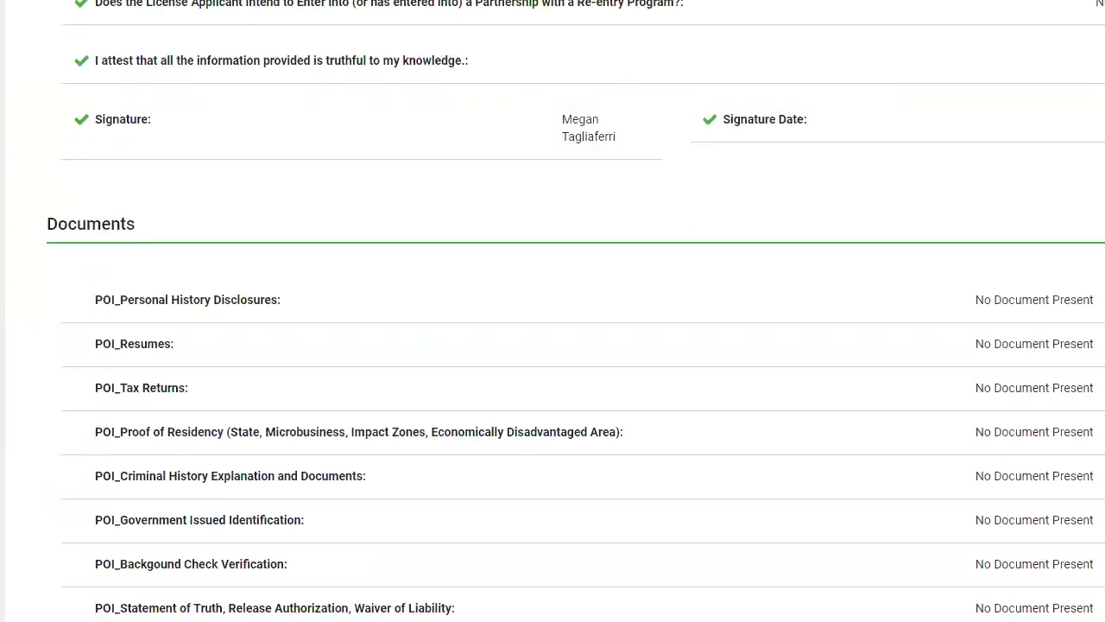
{"action": "scroll", "coordinate": [553, 311], "scroll_direction": "down", "scroll_amount": 5}
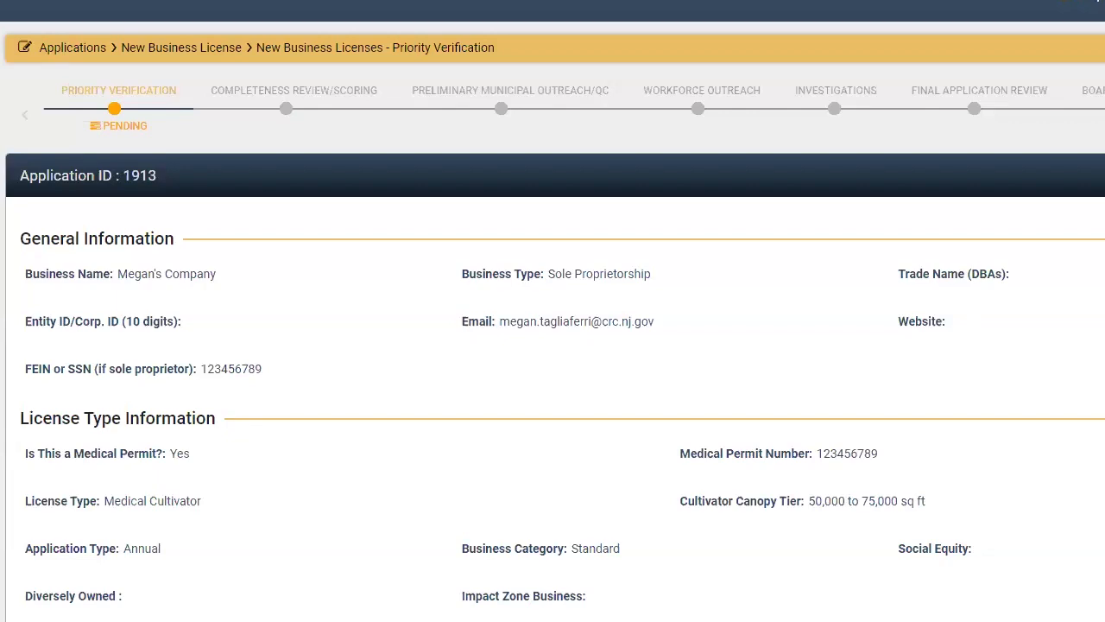
Scroll down through the submitted application's details, then back up to the top
{"action": "scroll", "coordinate": [552, 310], "scroll_direction": "down", "scroll_amount": 13}
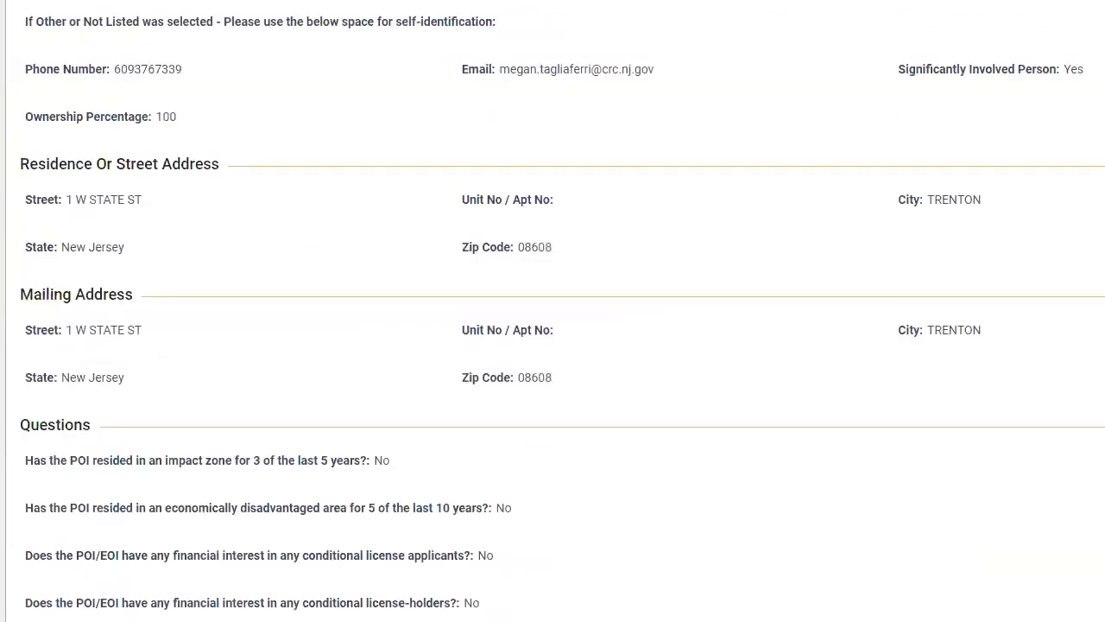
{"action": "scroll", "coordinate": [552, 311], "scroll_direction": "down", "scroll_amount": 12}
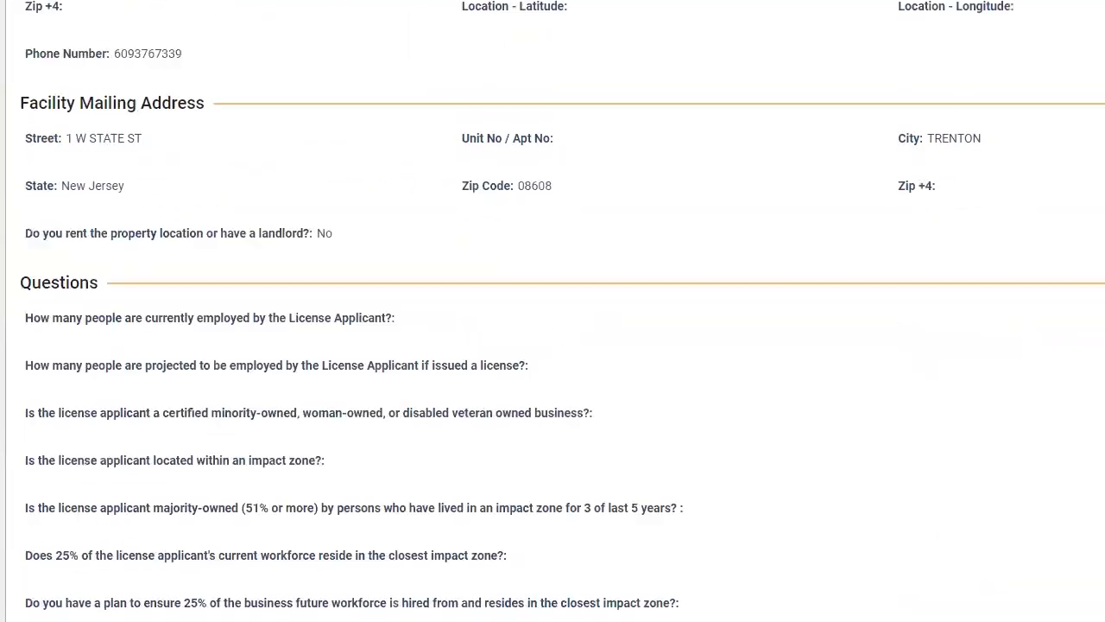
{"action": "scroll", "coordinate": [553, 311], "scroll_direction": "up", "scroll_amount": 5}
{"action": "scroll", "coordinate": [552, 311], "scroll_direction": "up", "scroll_amount": 10}
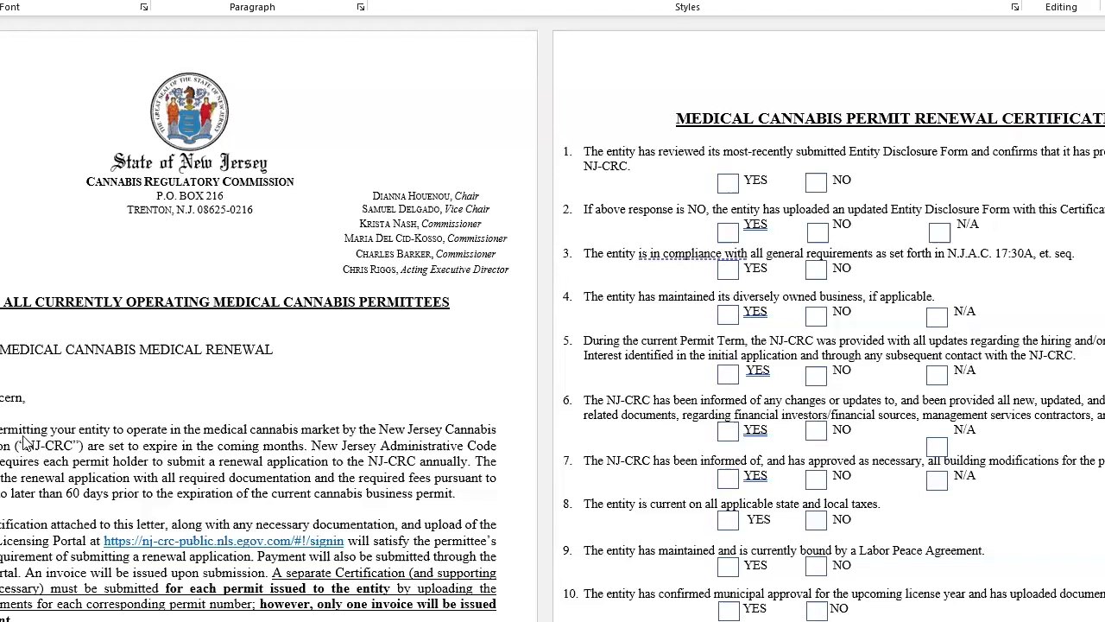
{"action": "scroll", "coordinate": [56, 491], "scroll_direction": "down", "scroll_amount": 1}
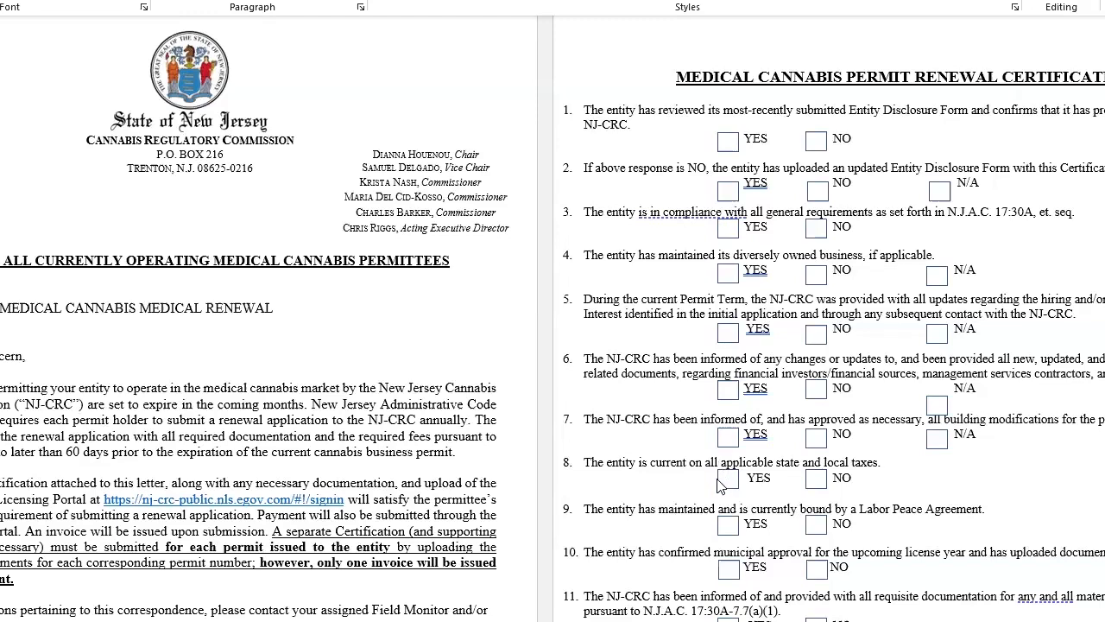
{"action": "scroll", "coordinate": [722, 487], "scroll_direction": "down", "scroll_amount": 20}
{"action": "scroll", "coordinate": [722, 487], "scroll_direction": "up", "scroll_amount": 3}
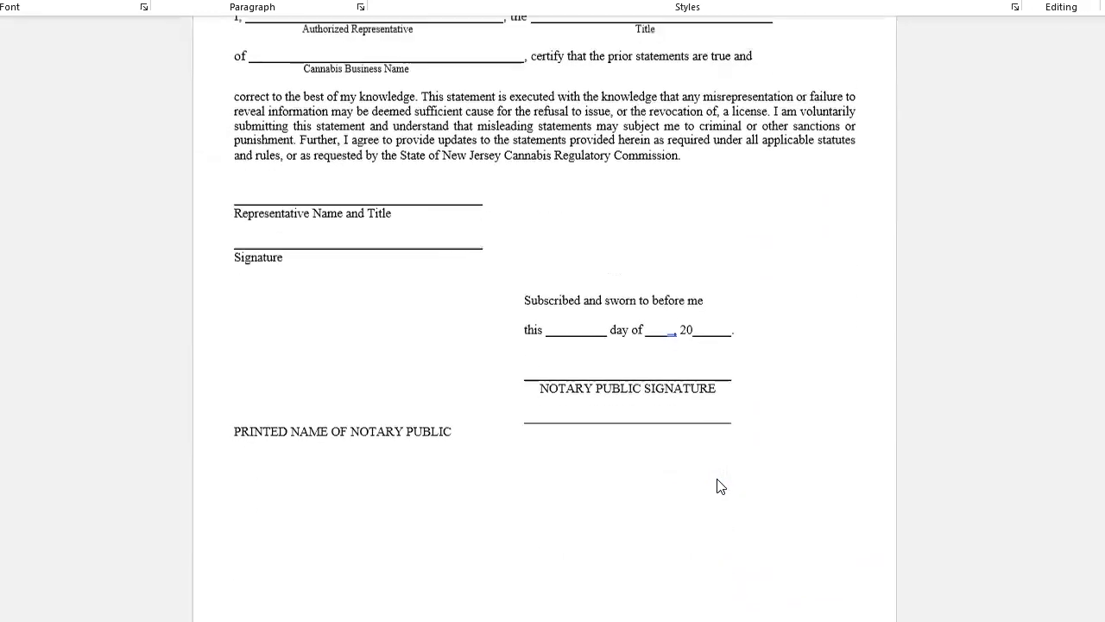